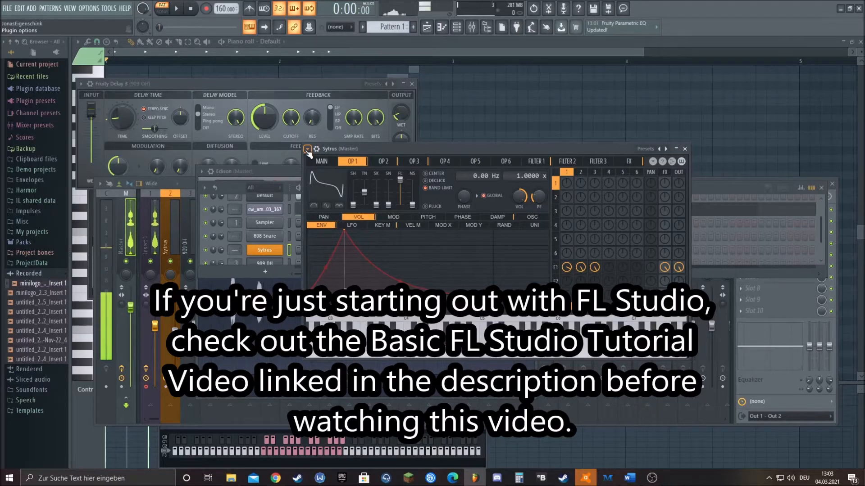
Switch to Pattern 2 and fill the Sytrus channel every 4 steps across two bars, adding one extra hit near the end.
left_click_drag(425, 149, 569, 120)
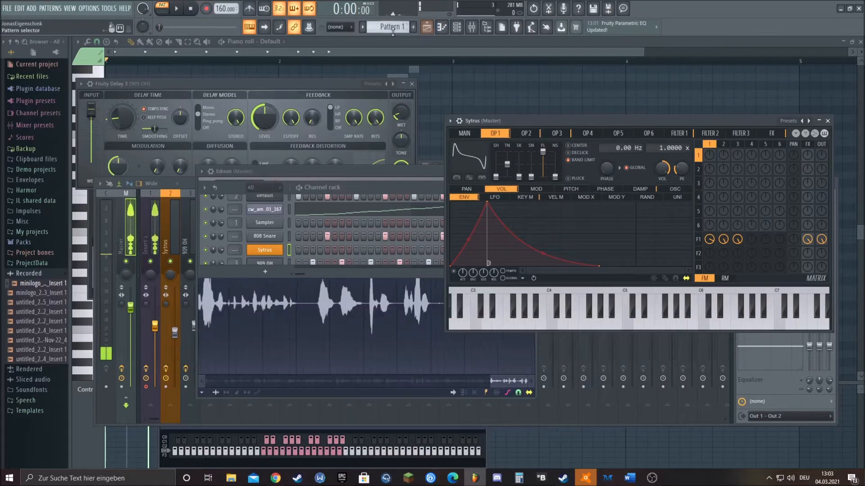
left_click(413, 27)
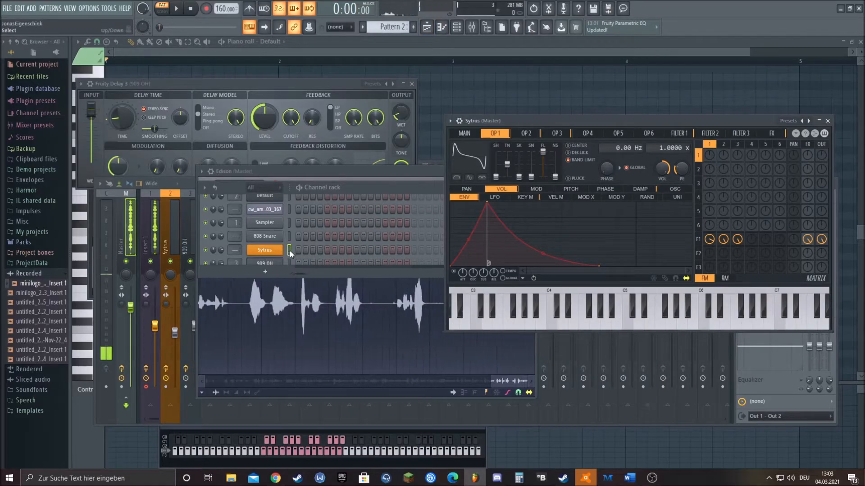
right_click(275, 250)
left_click(382, 295)
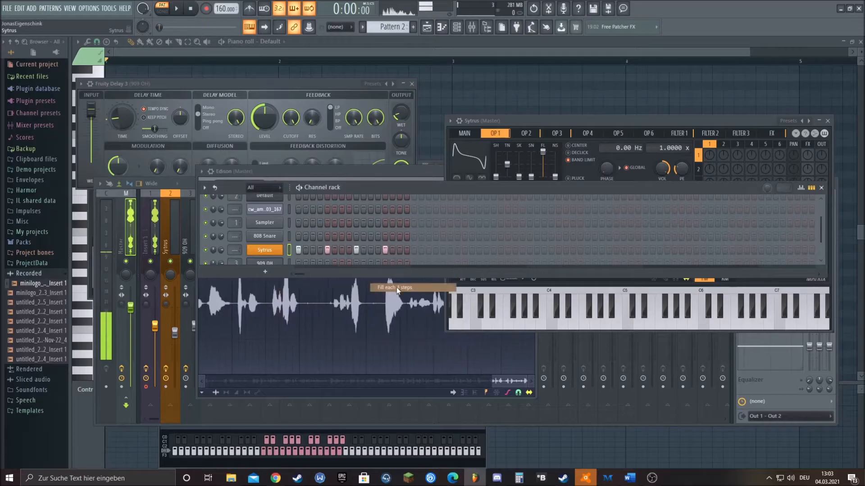
left_click(472, 250)
left_click(500, 250)
left_click(515, 250)
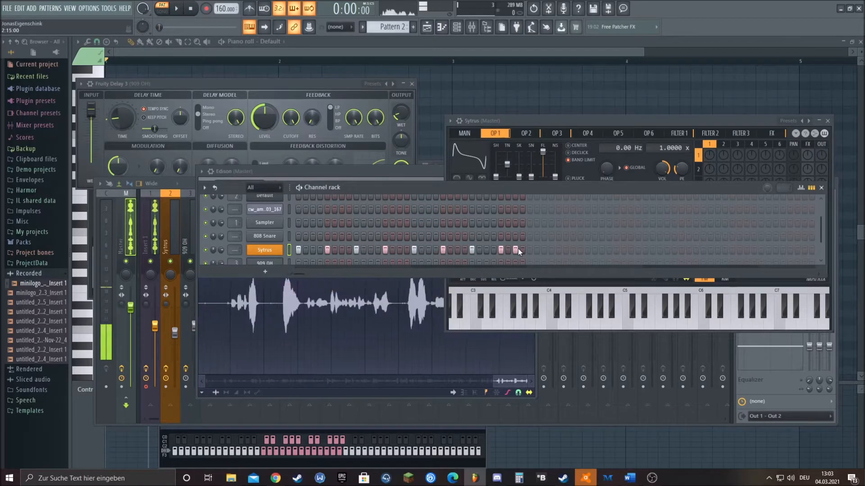
Show the Sytrus channel's wrapper settings and route it to free mixer track 4.
left_click(562, 122)
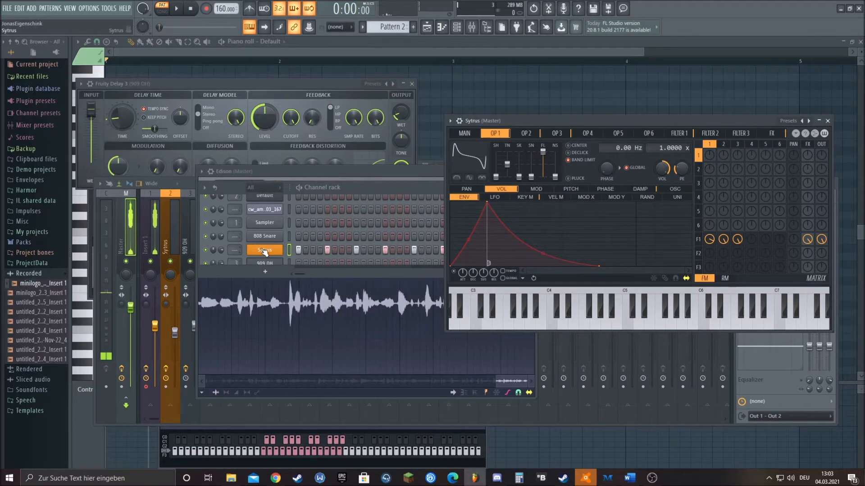
left_click(459, 122)
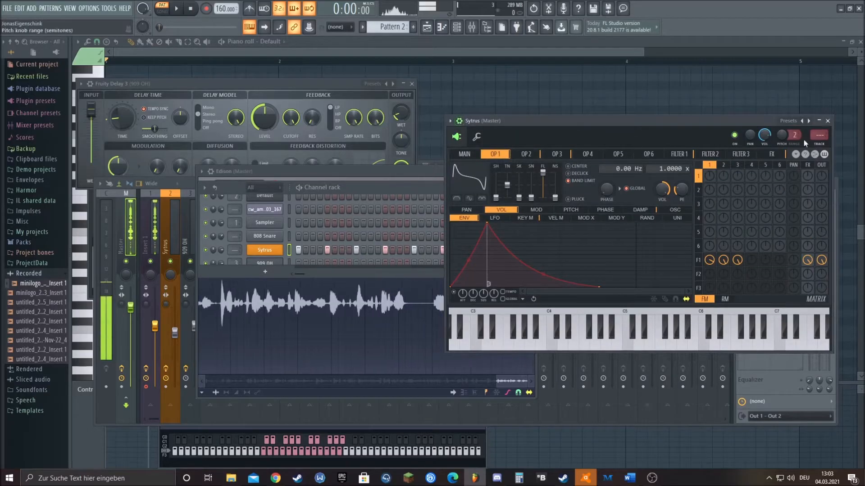
left_click(819, 135)
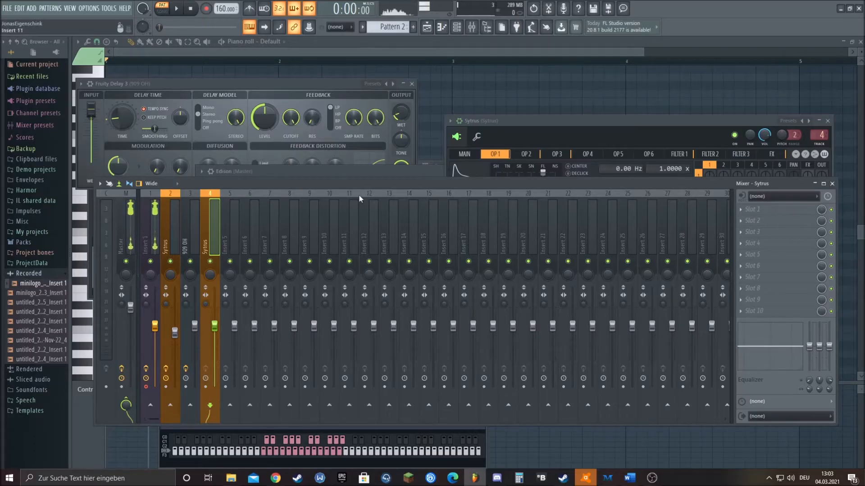
Load the Default preset into Sytrus.
left_click(541, 136)
left_click(449, 121)
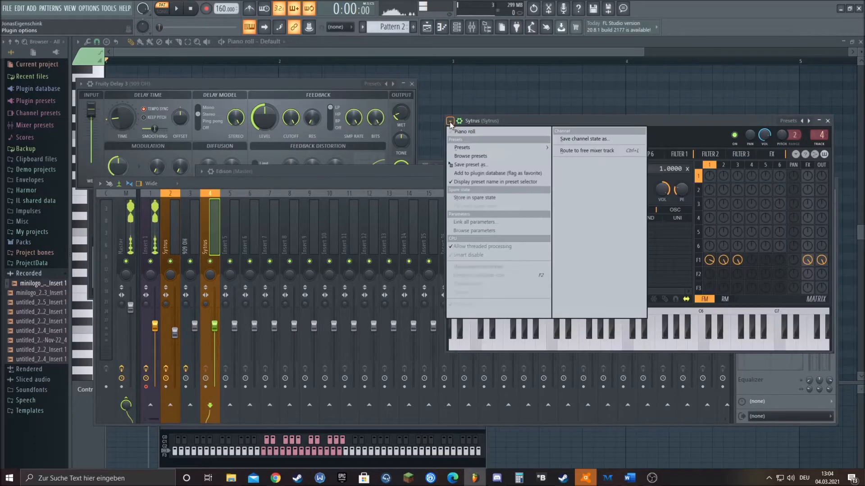
mouse_move(468, 147)
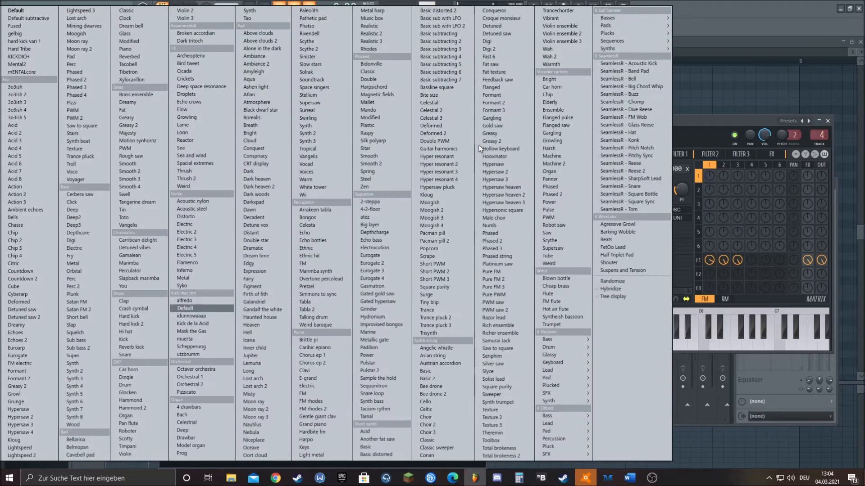
left_click(28, 10)
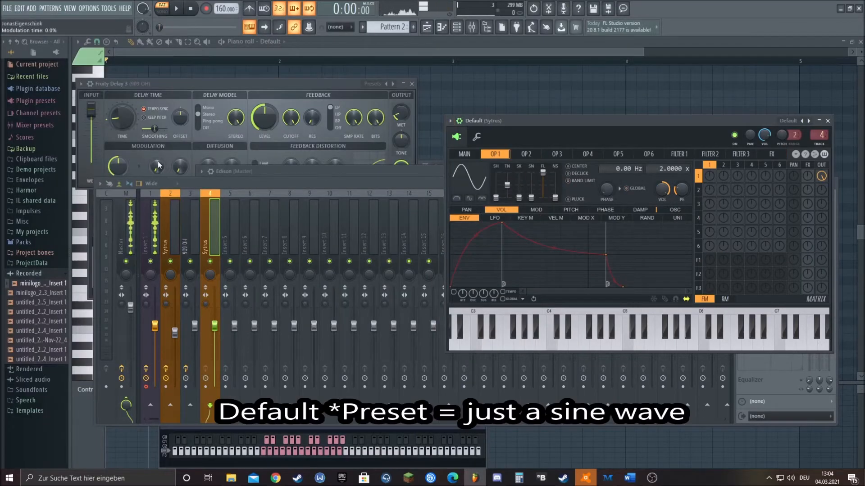
Audition Pattern 2 and set operator 1's frequency ratio to 0.5000 x.
left_click(180, 11)
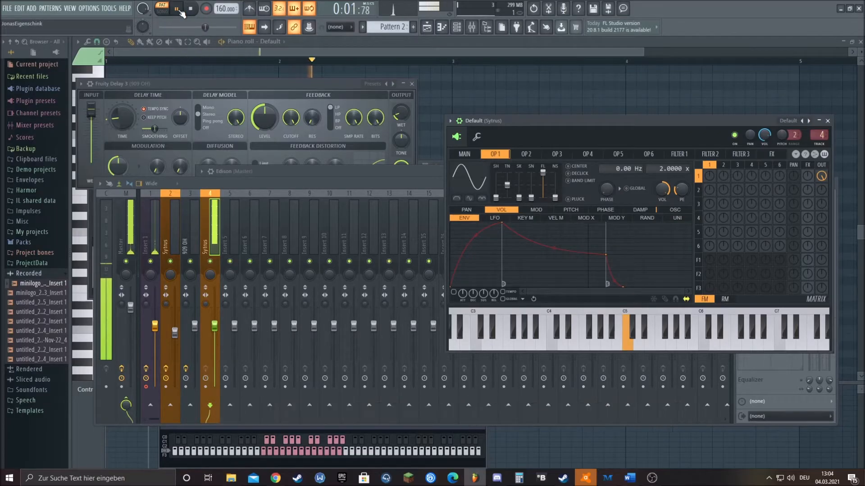
left_click(191, 11)
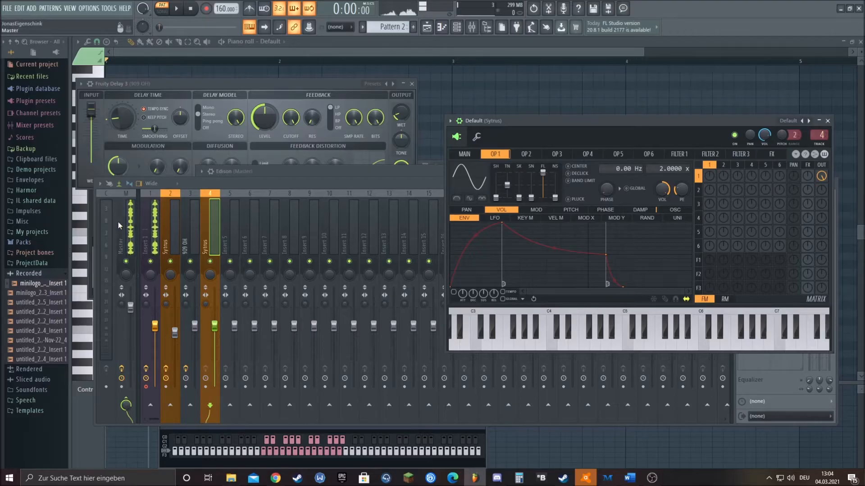
left_click_drag(671, 169, 671, 200)
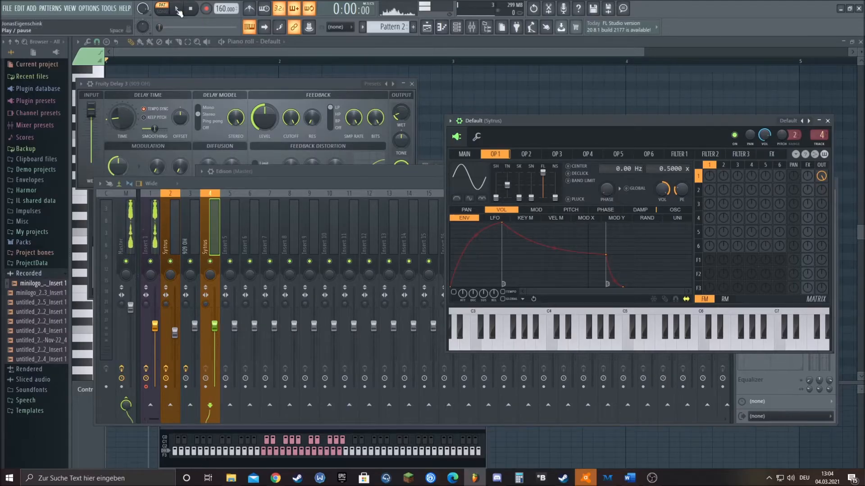
key("z")
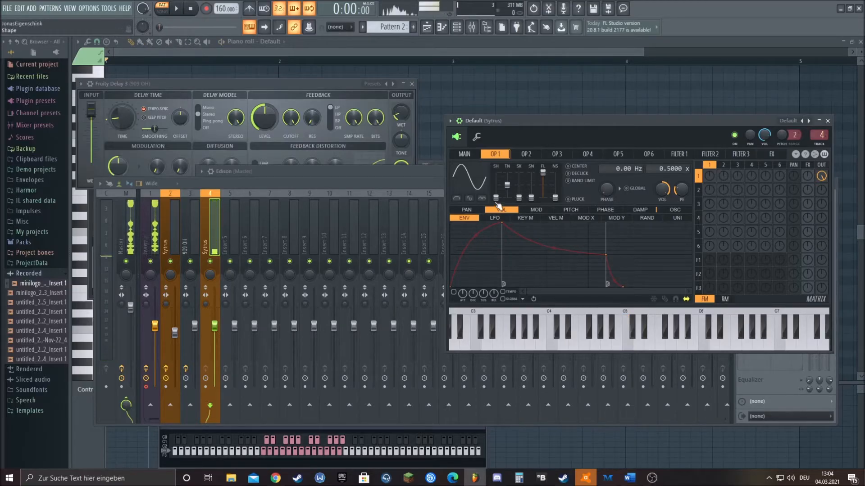
Shape operator 1's pitch envelope to start at its peak and decay quickly to the bottom, then audition the pattern.
left_click(566, 210)
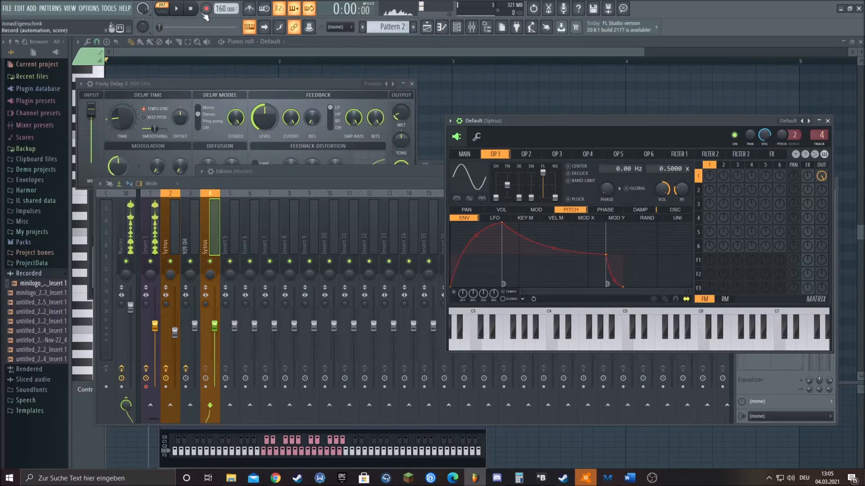
left_click(177, 9)
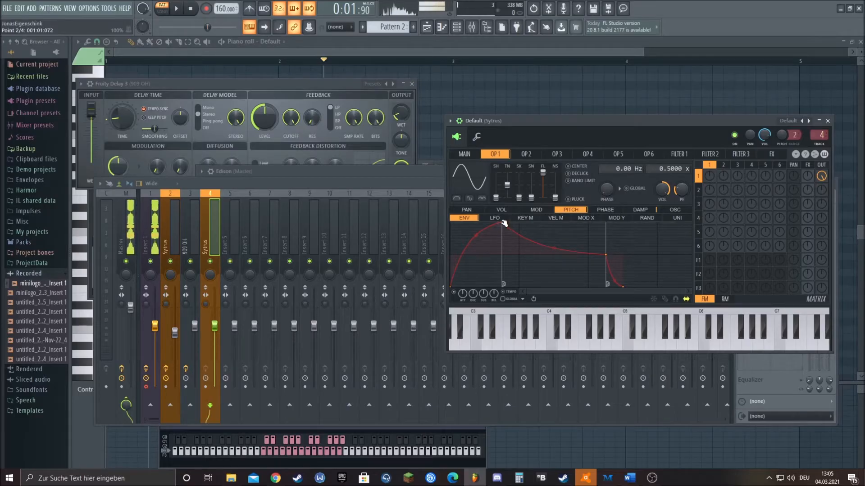
left_click_drag(503, 223, 451, 224)
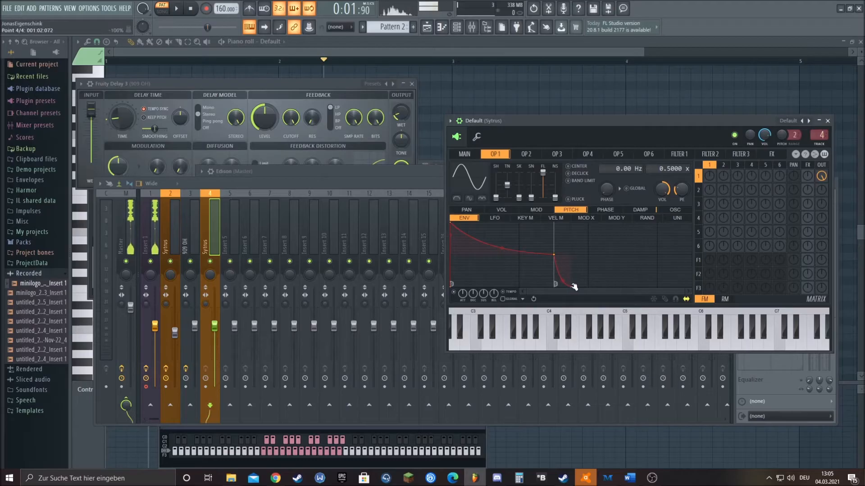
left_click_drag(550, 257, 518, 299)
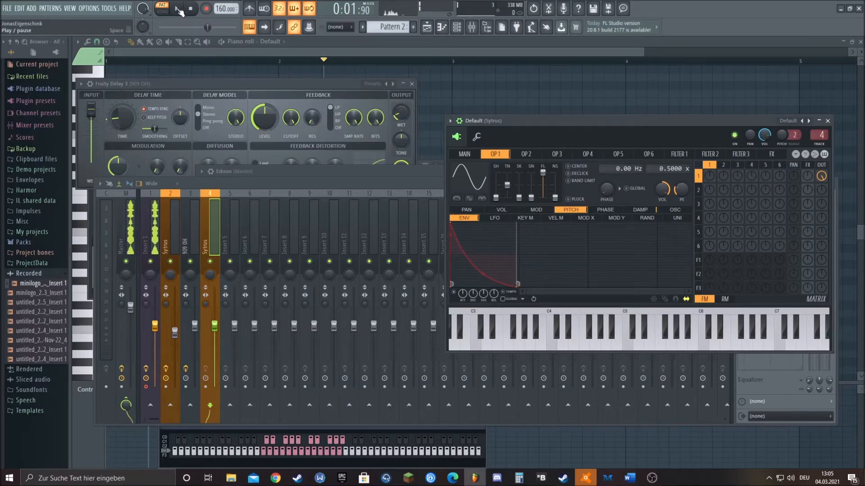
left_click(178, 9)
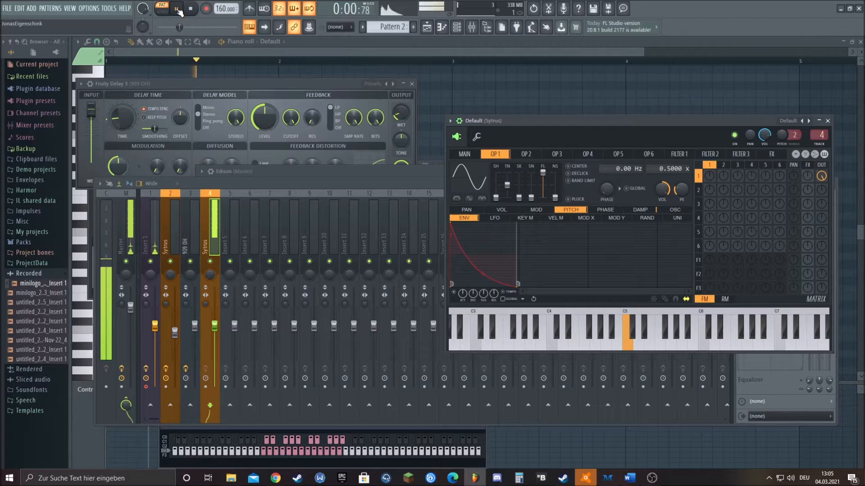
left_click(178, 9)
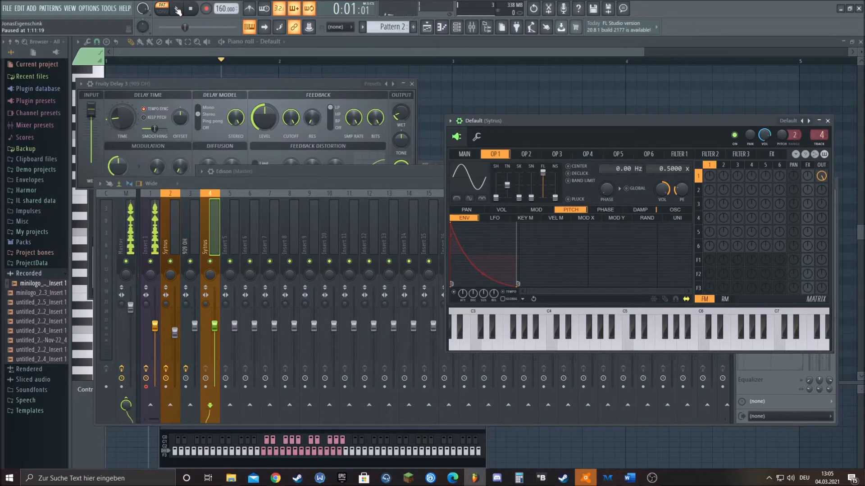
left_click(179, 9)
left_click(178, 9)
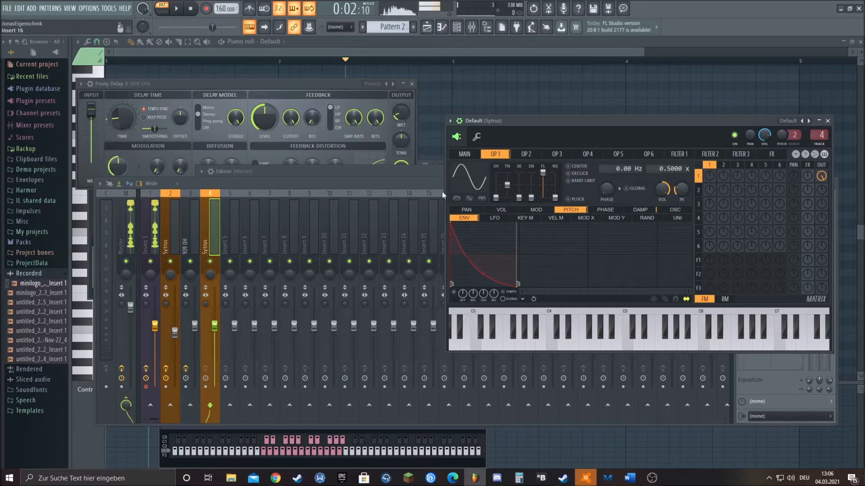
Try operator 1's tension at maximum for a square wave, restore it to 0%, and audition the sine wave.
left_click_drag(507, 185, 507, 173)
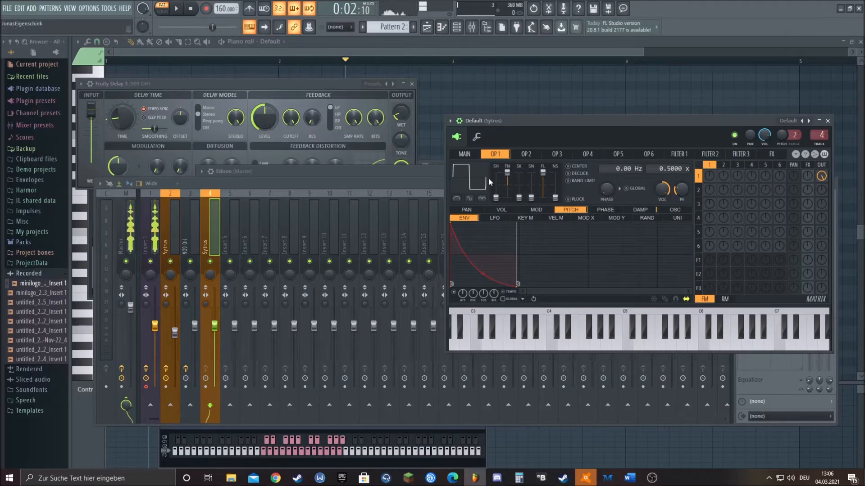
left_click_drag(507, 173, 507, 185)
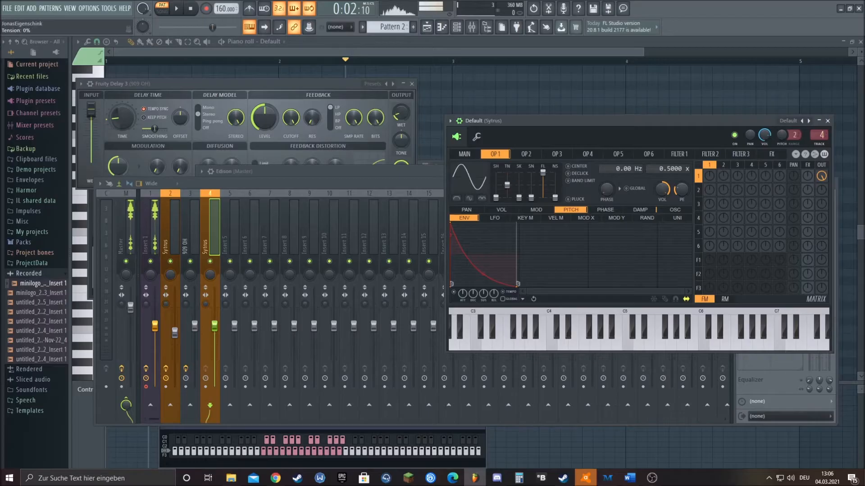
left_click(179, 9)
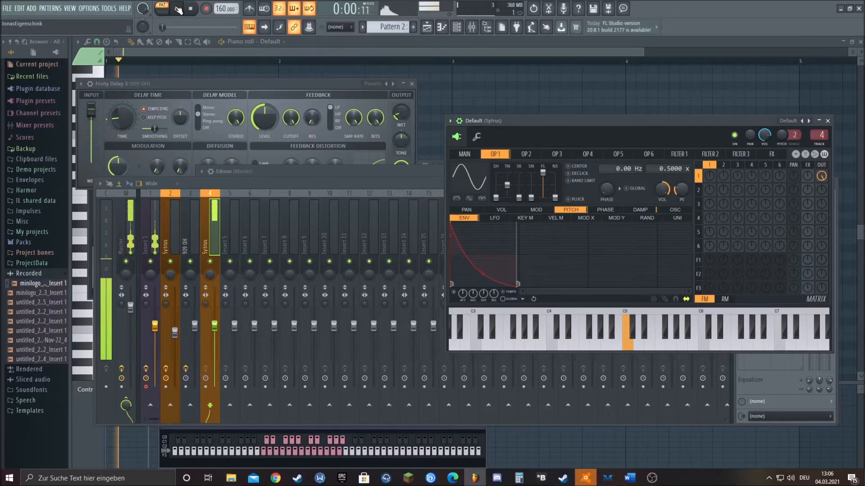
left_click(178, 9)
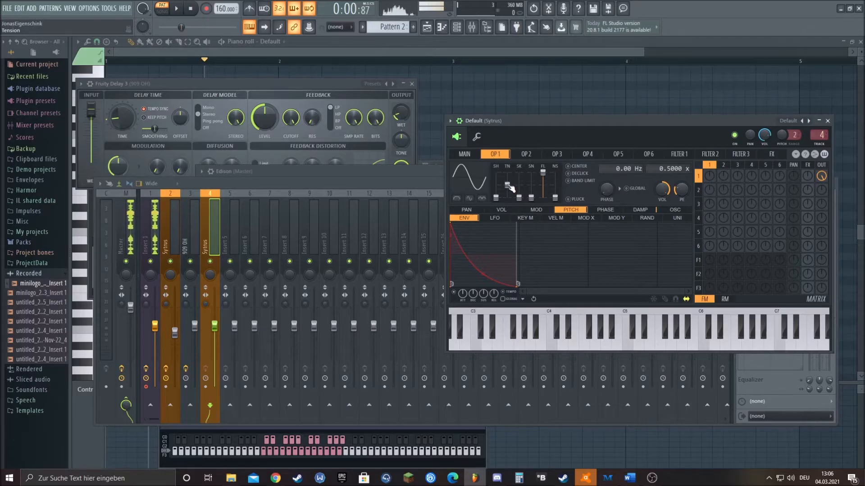
Audition operator 1 at maximum tension, then settle tension slightly above centre and raise the skew and sine shaper slightly.
left_click_drag(510, 187, 508, 173)
left_click(177, 8)
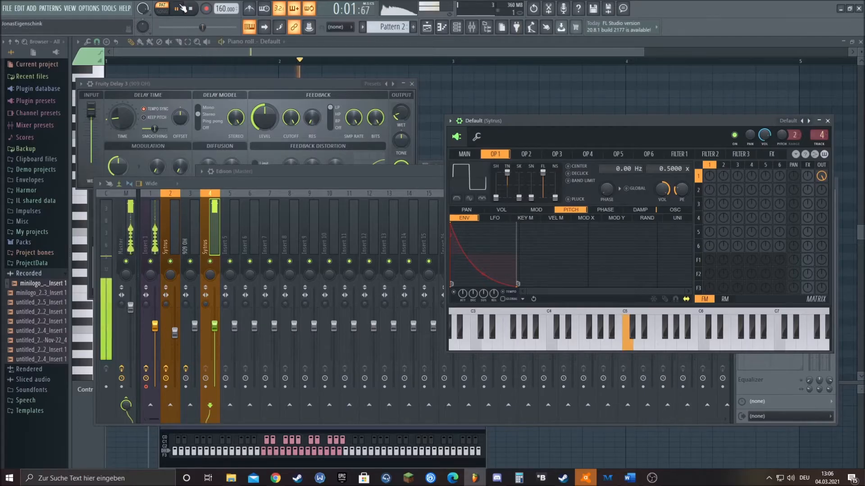
left_click(180, 8)
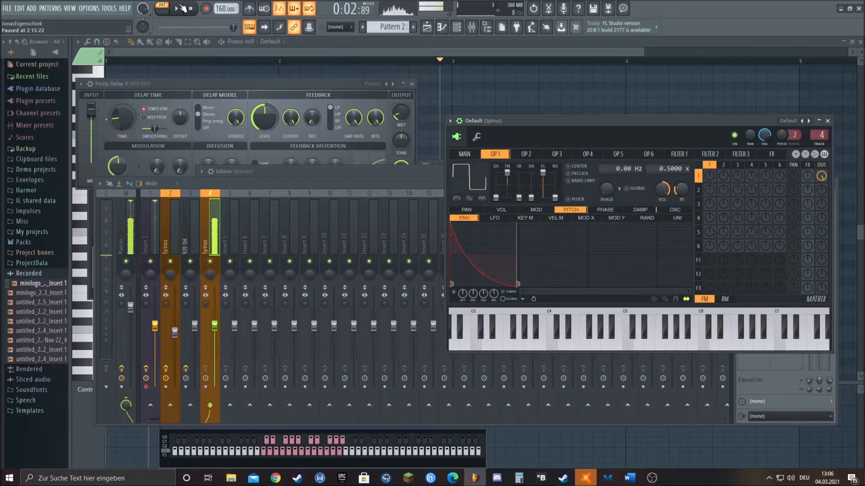
left_click(178, 9)
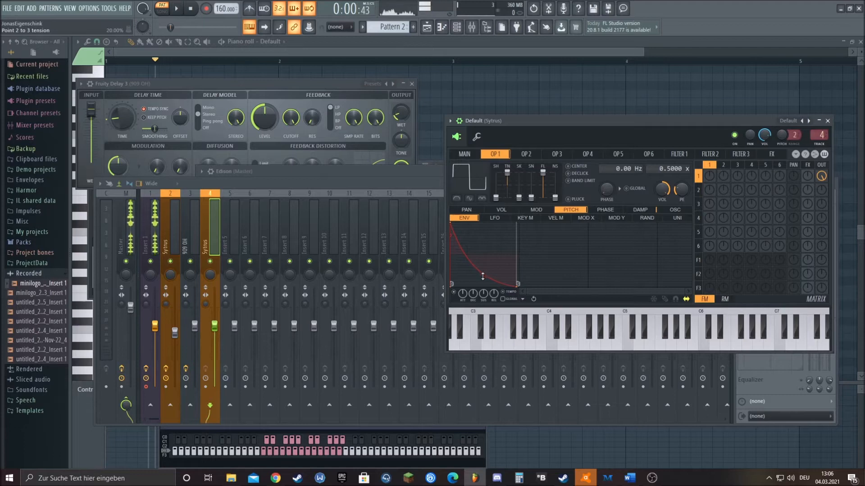
left_click_drag(506, 172, 507, 183)
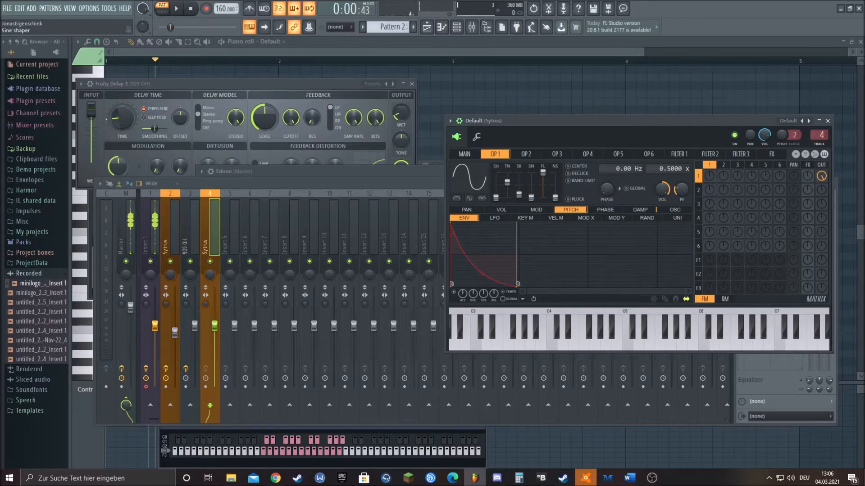
Move the Edison window clear of the Fruity Delay 3 and Sytrus windows so its recording controls can be seen.
left_click(777, 389)
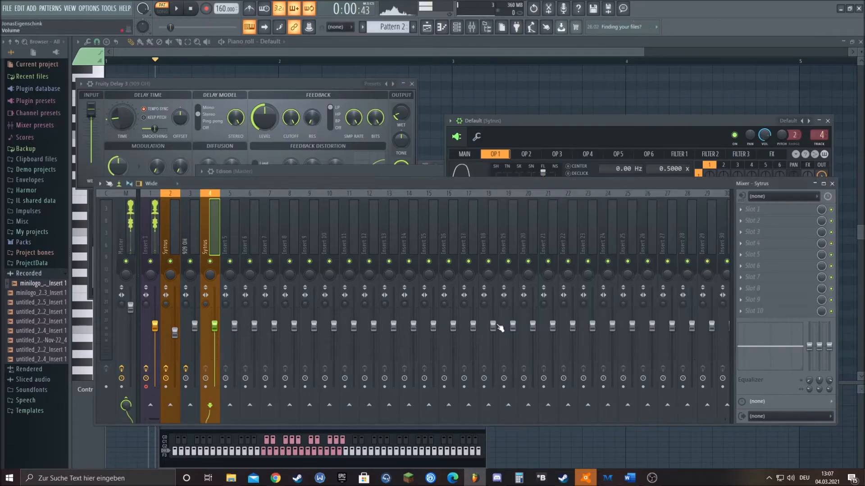
left_click(415, 169)
left_click_drag(416, 169, 348, 385)
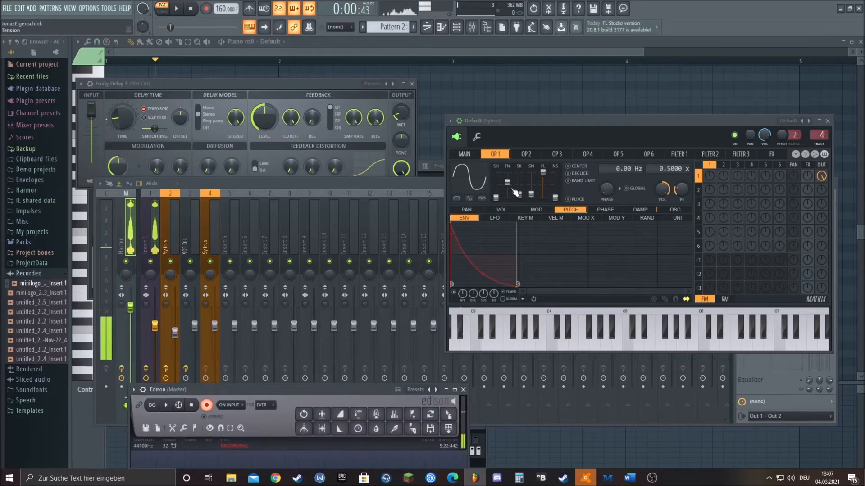
Play Pattern 2 twice to hear the adjusted operator 1 waveform with the pitch envelope, stopping after each pass.
left_click(177, 9)
left_click(522, 195)
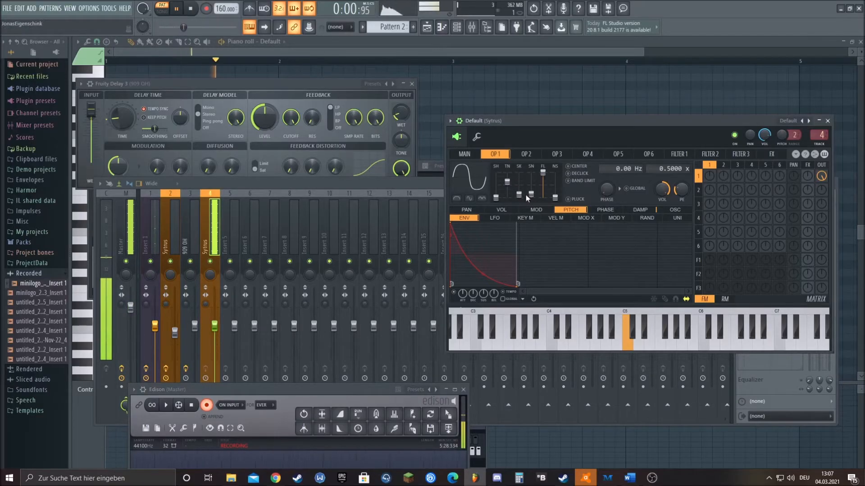
left_click(189, 12)
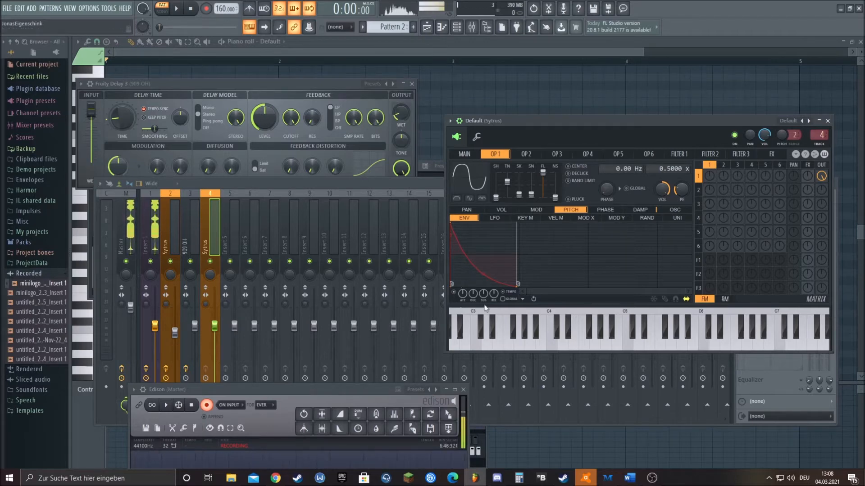
left_click(176, 12)
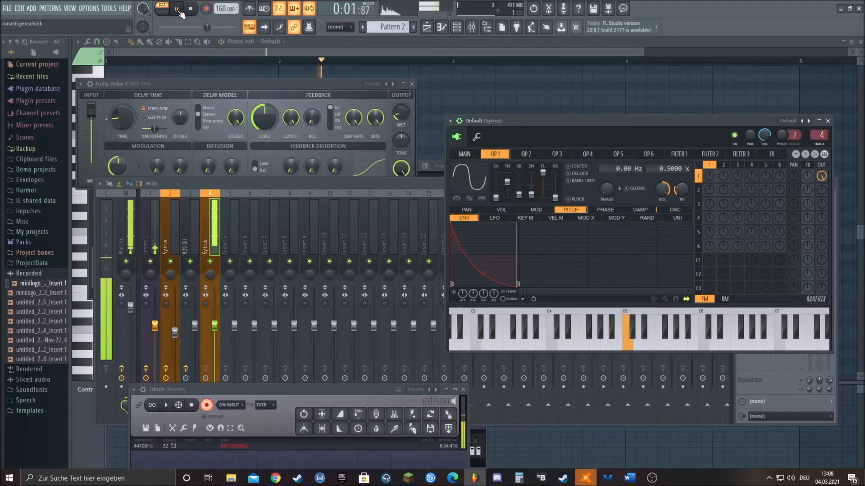
left_click(195, 11)
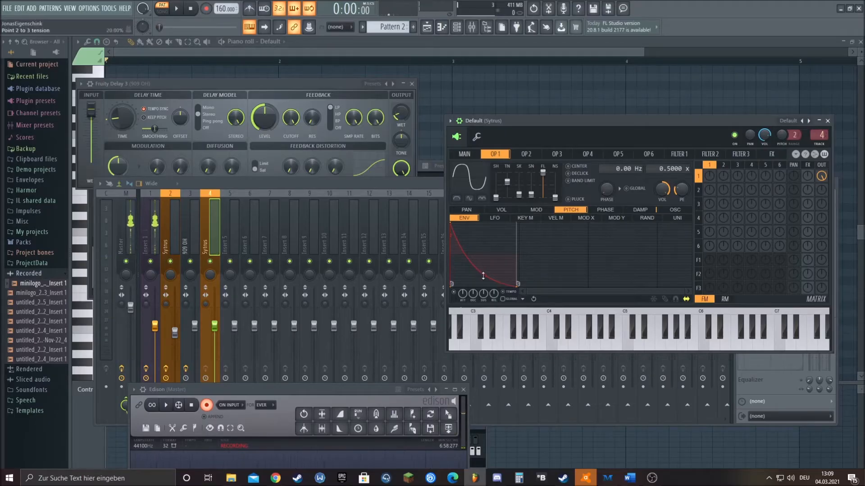
Try operator 1's pitch envelope with an outward-bulging decay and with a straight decay, playing Pattern 2 to compare.
left_click_drag(483, 276, 483, 272)
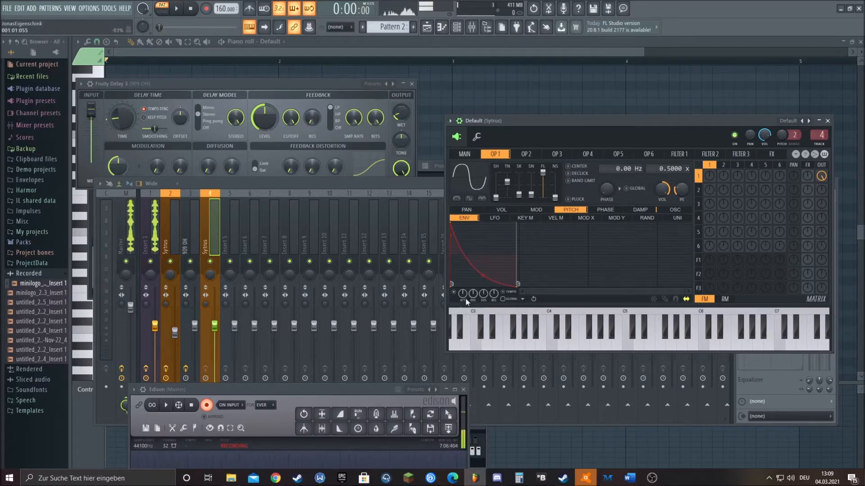
left_click_drag(486, 280, 487, 252)
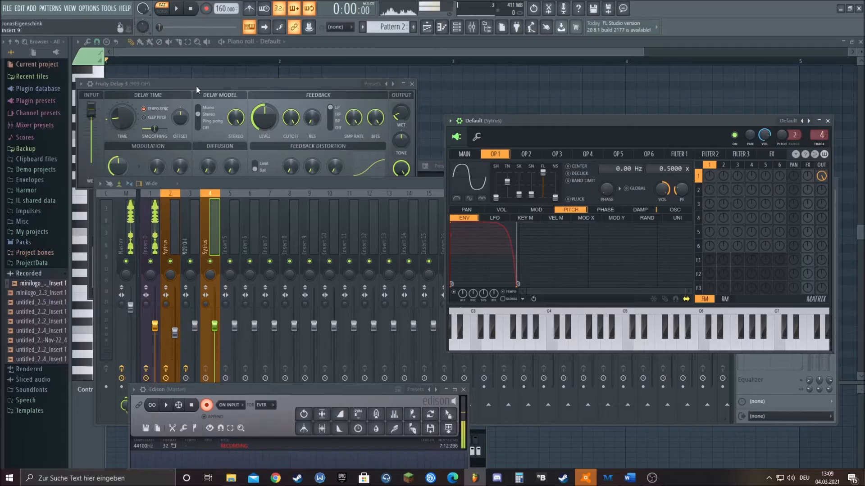
left_click(176, 9)
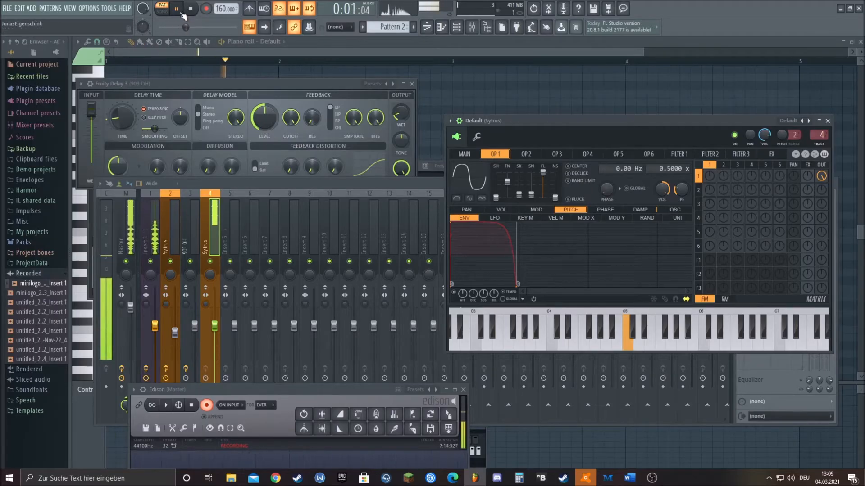
left_click(176, 9)
left_click(190, 9)
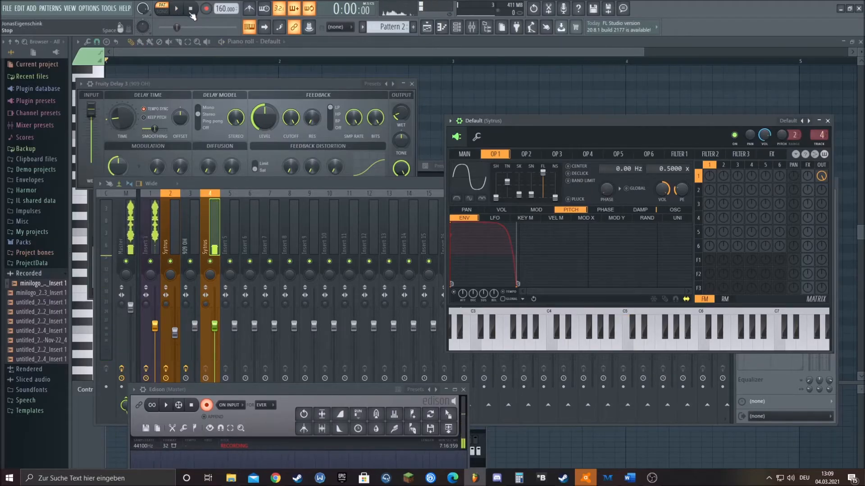
left_click_drag(484, 223, 484, 261)
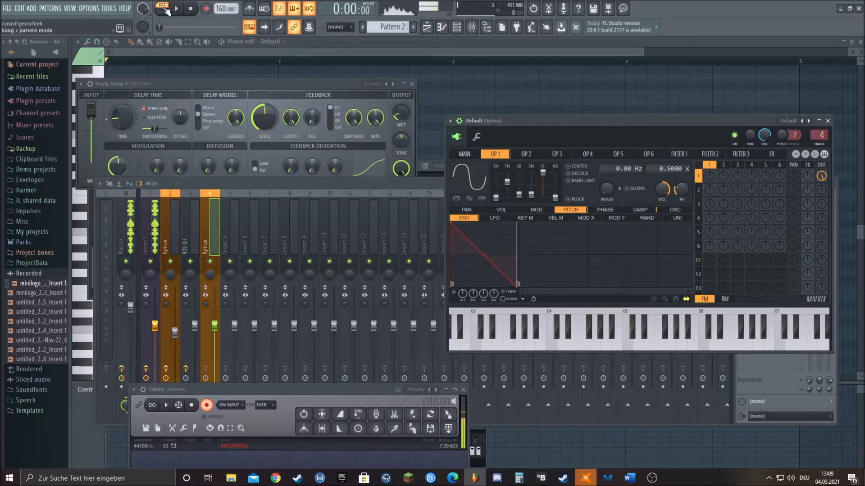
left_click(178, 10)
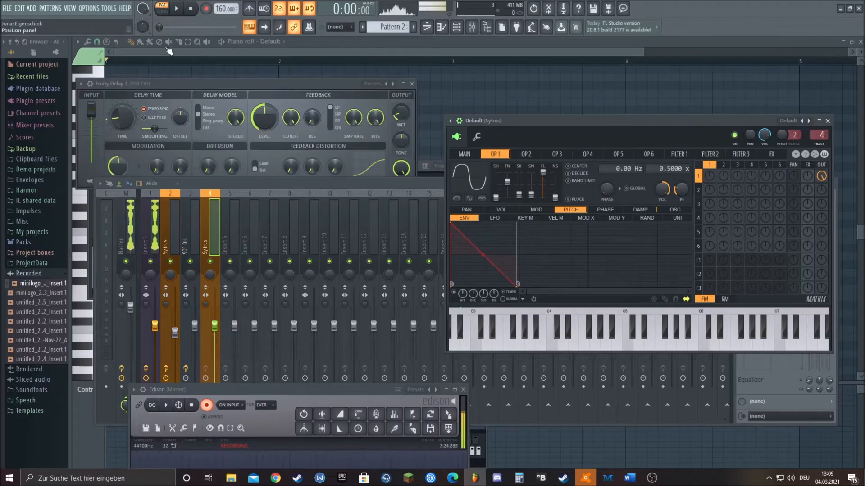
Move the Edison window over the Fruity Delay 3 window and play Pattern 2 to view its recorded waveform.
left_click(241, 389)
left_click_drag(241, 388, 185, 68)
left_click(176, 8)
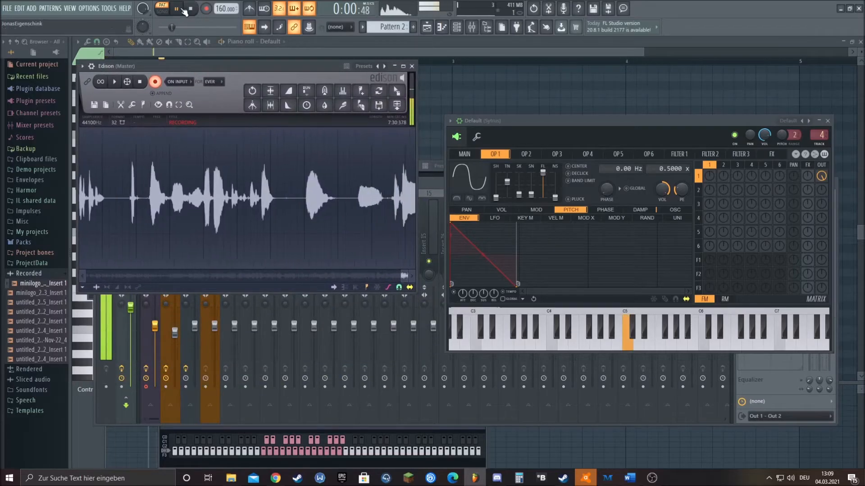
Shorten operator 1's pitch envelope and curve its decay inward with about 26% tension during playback, then stop Pattern 2.
left_click_drag(483, 253, 477, 277)
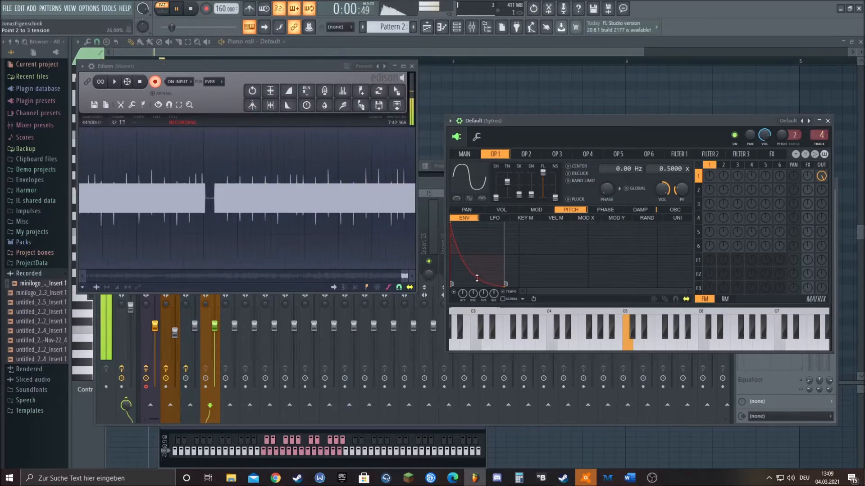
left_click(194, 10)
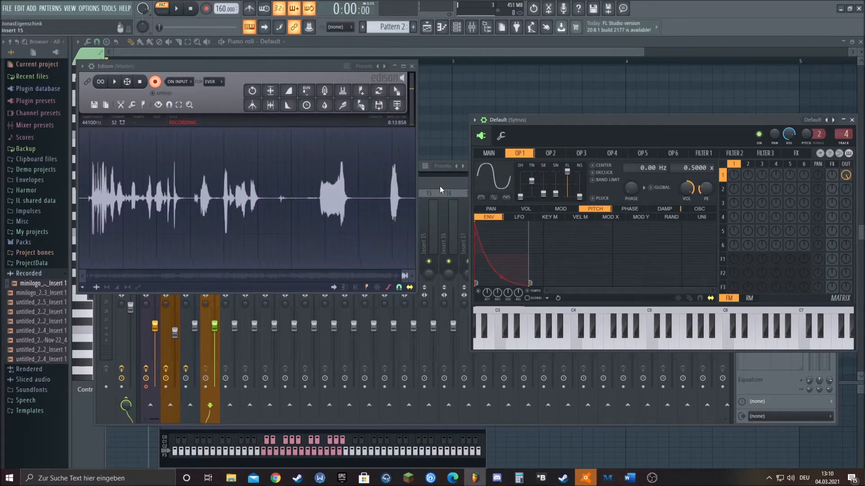
Load Fruity Parametric EQ 2 into slot 1 of the Sytrus mixer track and enlarge its window.
left_click(440, 185)
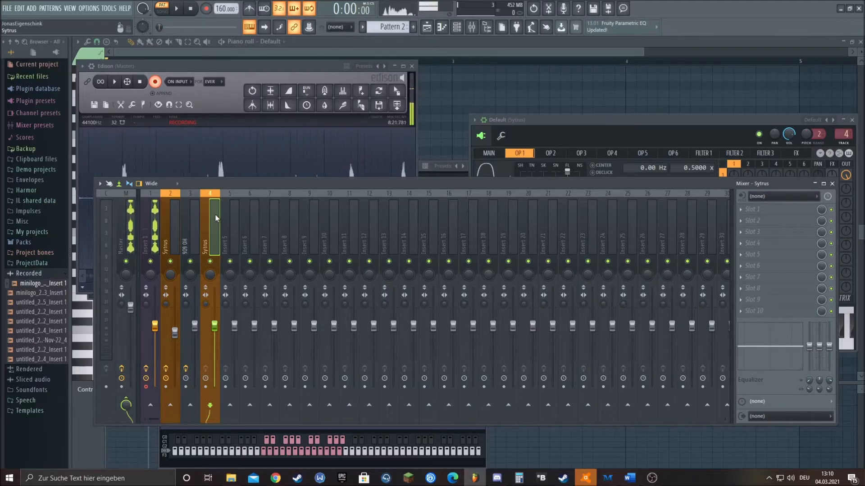
left_click(753, 211)
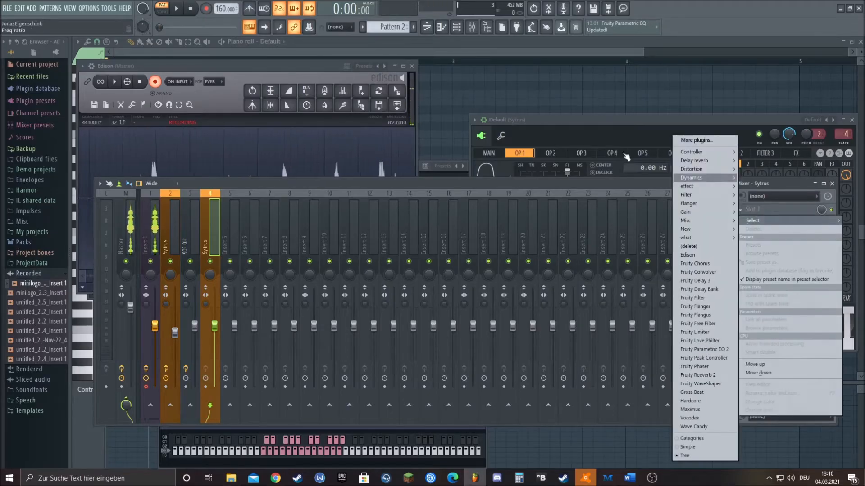
left_click(714, 349)
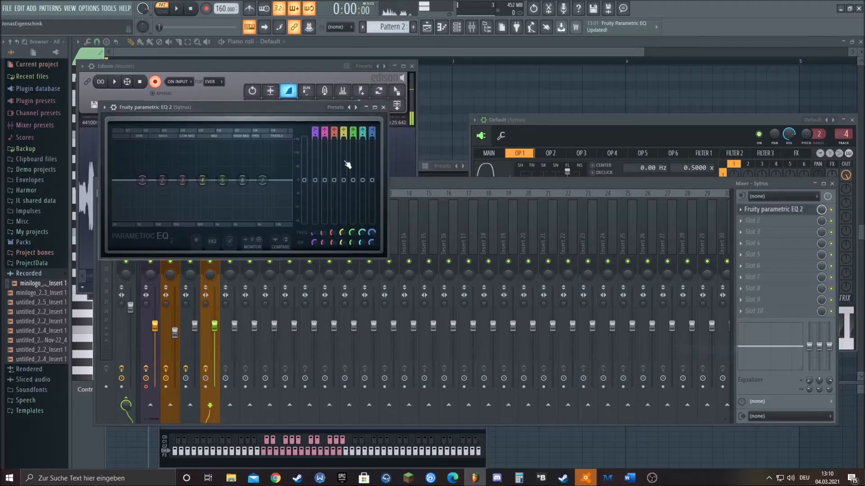
left_click_drag(388, 260, 690, 361)
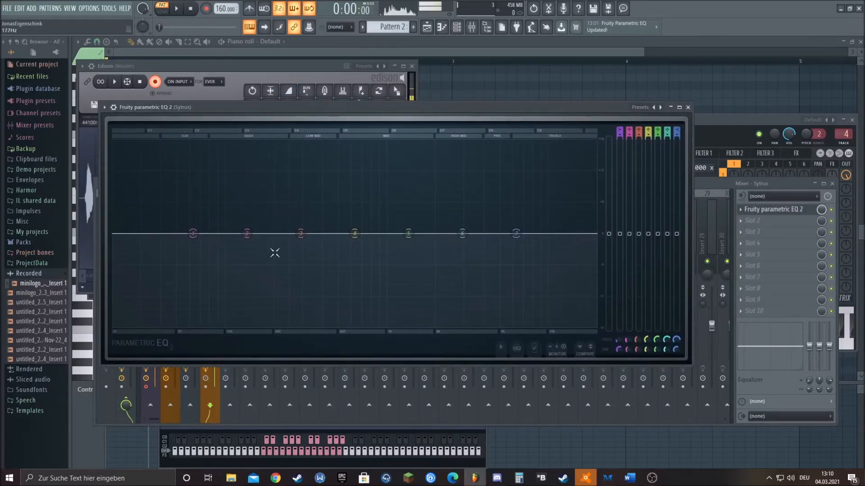
Play Pattern 2 twice to examine the kick's frequency spectrum in the parametric EQ, stopping after each pass.
key("space")
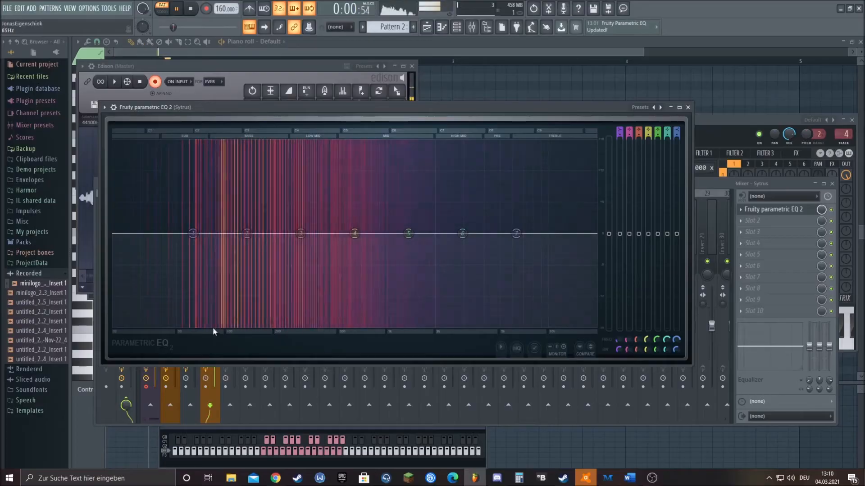
left_click(191, 9)
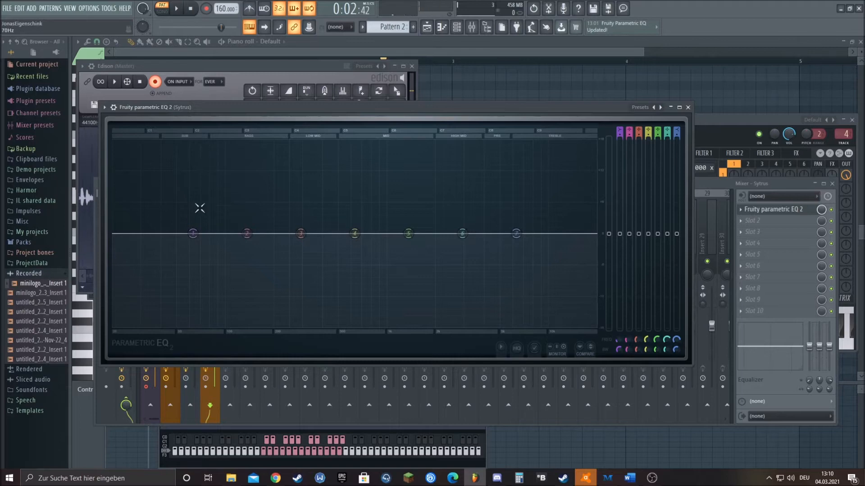
left_click(176, 9)
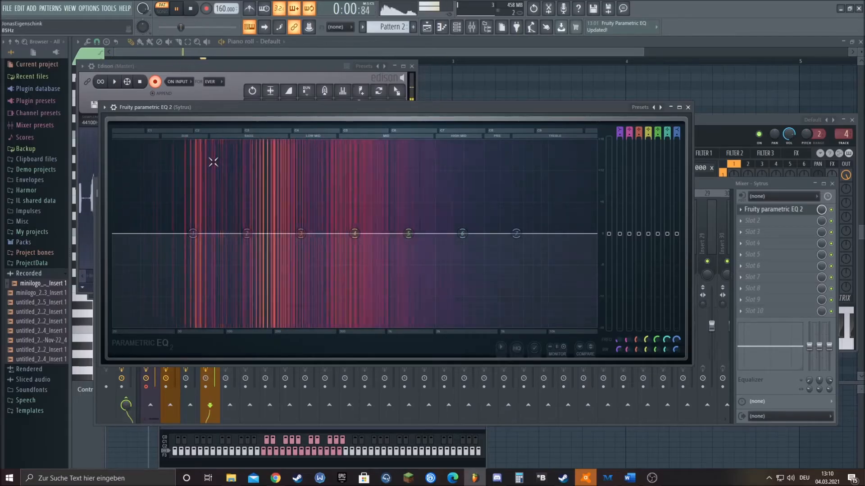
left_click(192, 9)
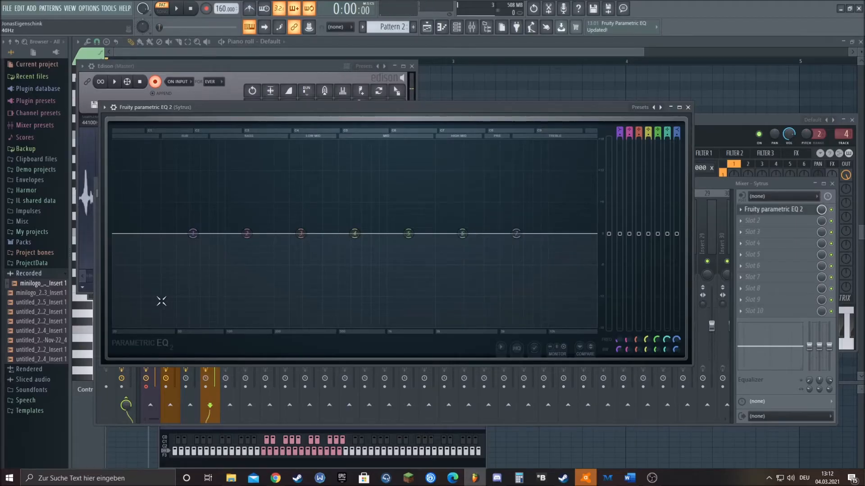
Show Edison from the Master track alongside Sytrus, and move and enlarge the Sytrus window beside it.
left_click(748, 177)
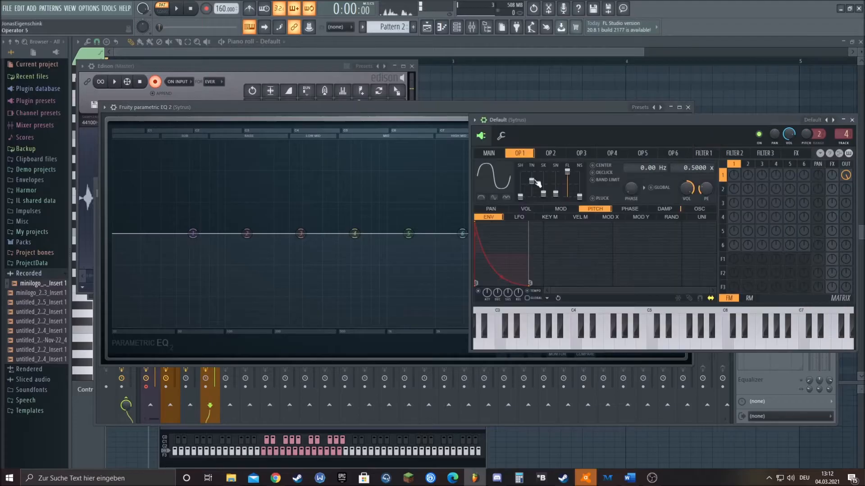
left_click(100, 398)
left_click(125, 397)
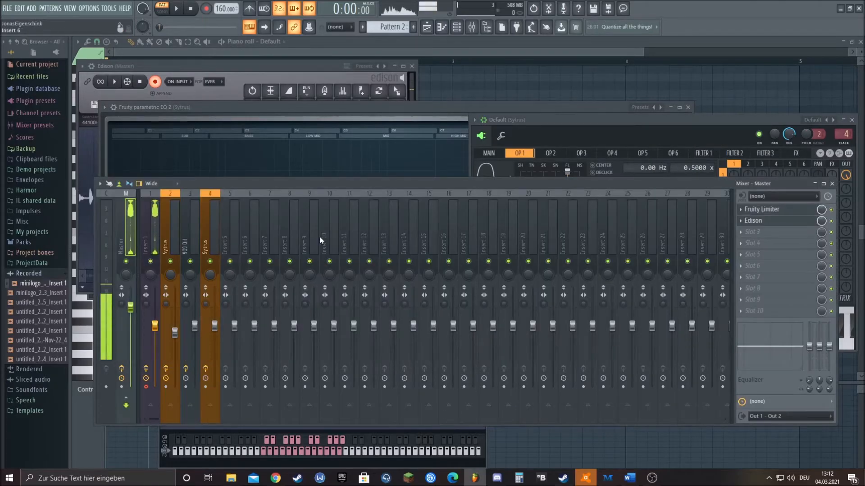
left_click(757, 220)
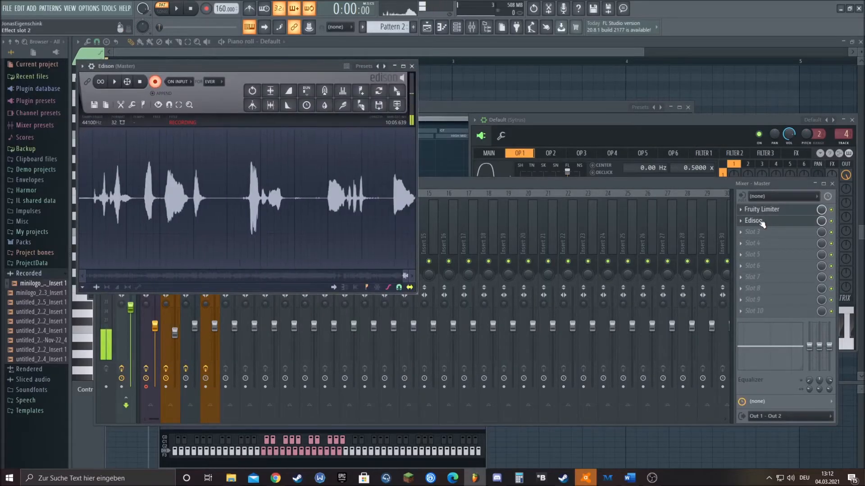
left_click(588, 131)
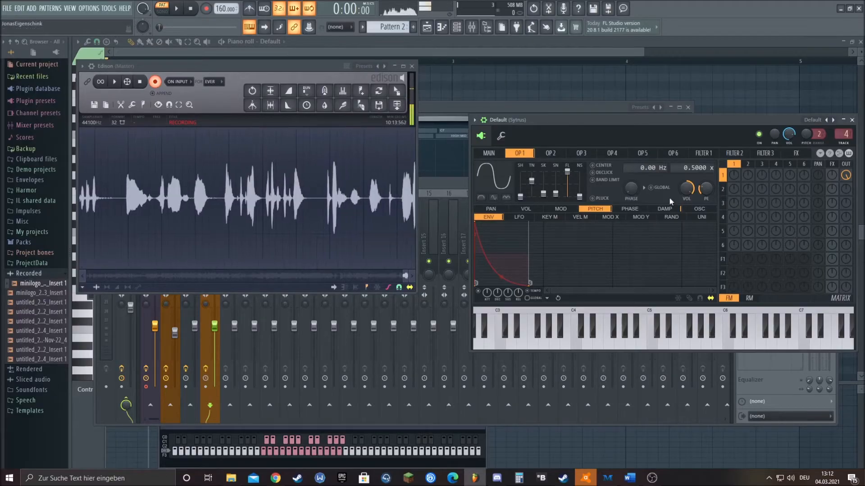
left_click_drag(612, 119, 556, 107)
left_click_drag(797, 342, 855, 362)
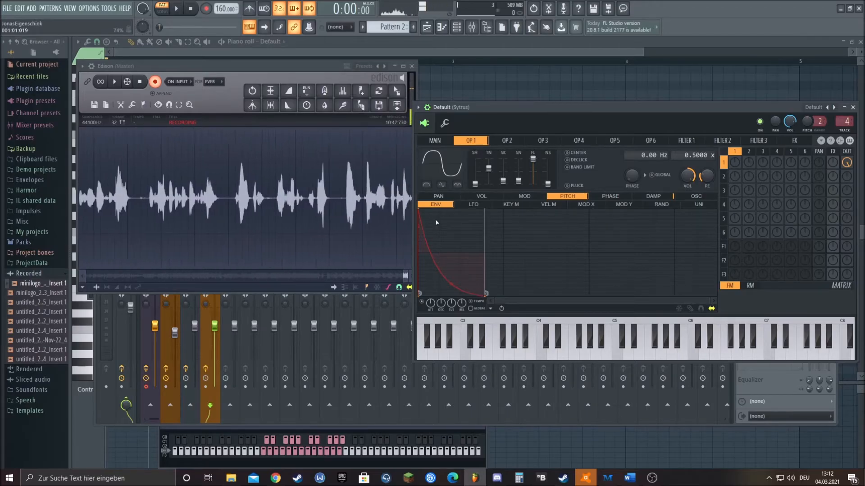
Reopen the Sytrus track's parametric EQ, shrink it, and arrange it side by side with a smaller Sytrus window.
left_click(779, 377)
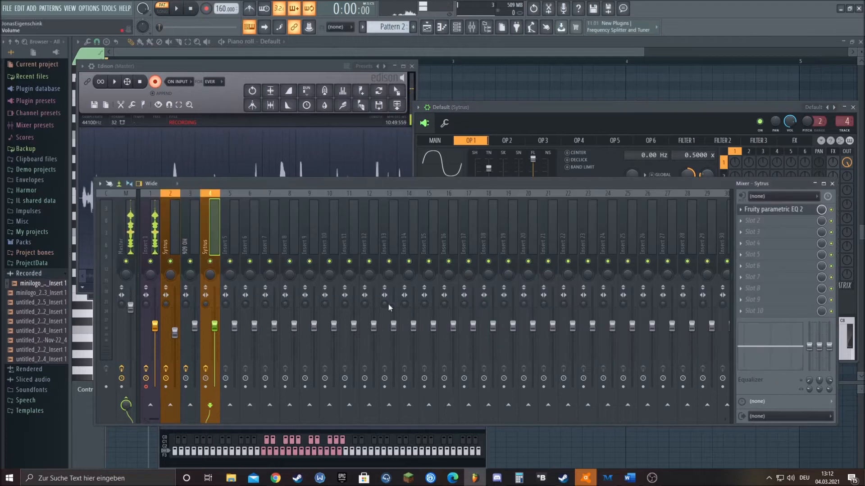
left_click(758, 210)
left_click_drag(374, 106, 343, 66)
left_click_drag(699, 106, 644, 206)
left_click_drag(810, 208, 751, 231)
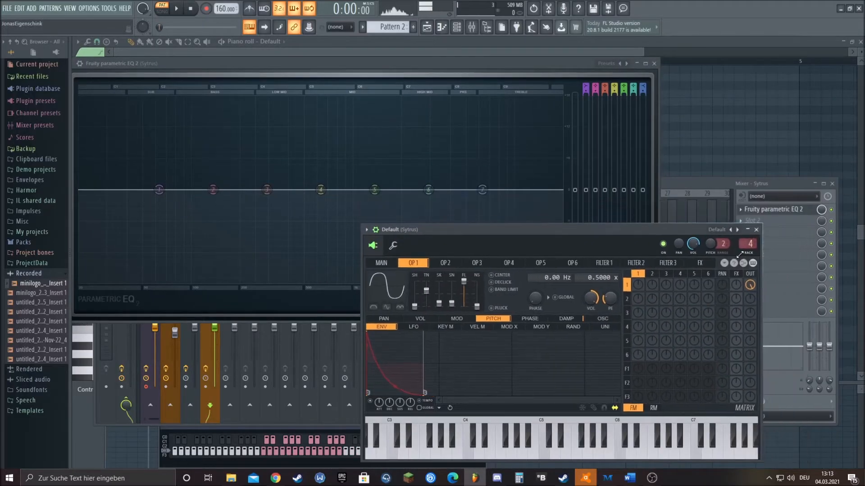
left_click_drag(658, 59, 458, 124)
left_click_drag(534, 229, 636, 103)
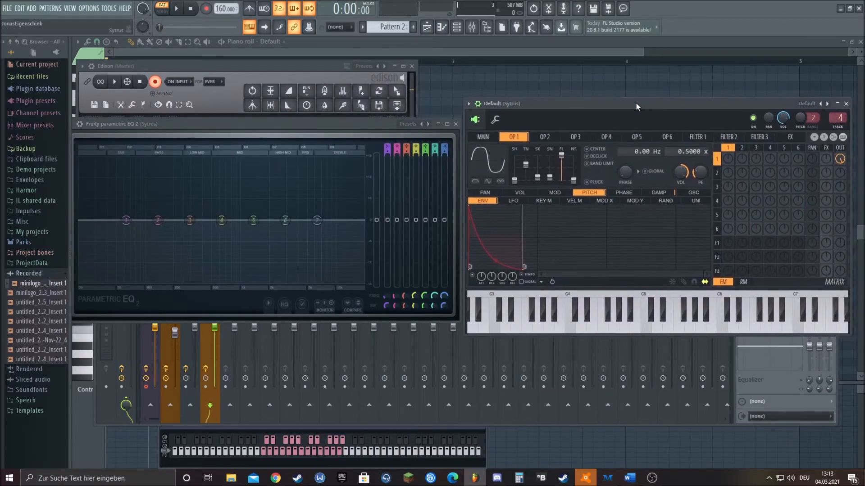
left_click_drag(225, 123, 228, 114)
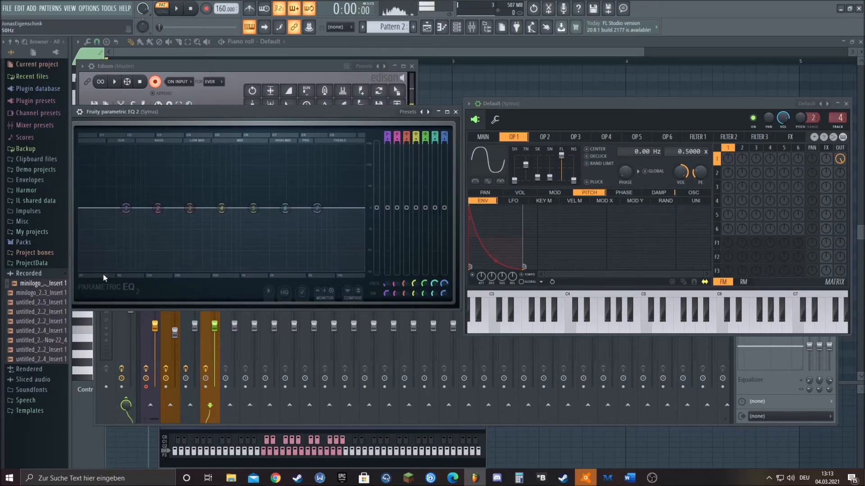
Set operator 1's pitch envelope amount to +2000 cents while Pattern 2 plays, then halt playback.
key("space")
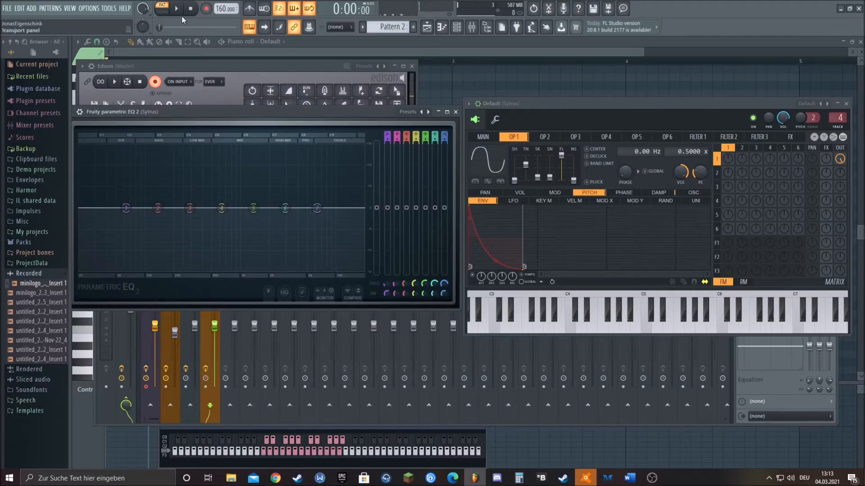
left_click_drag(700, 173, 699, 163)
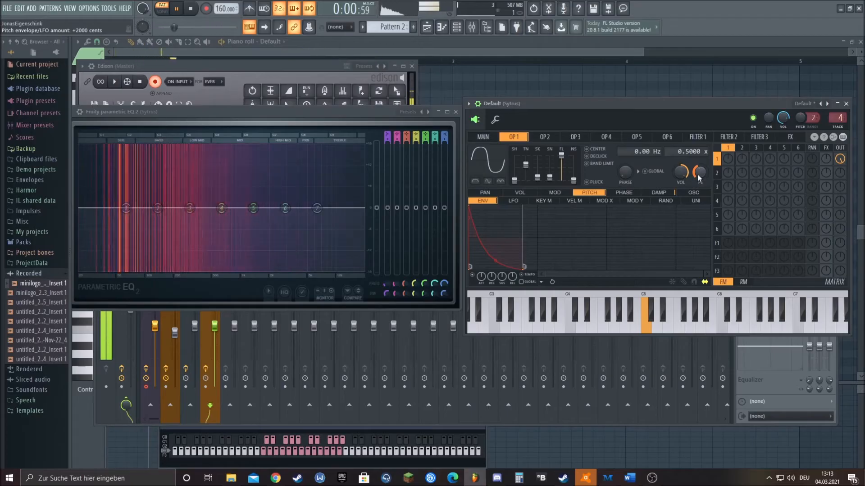
left_click(176, 9)
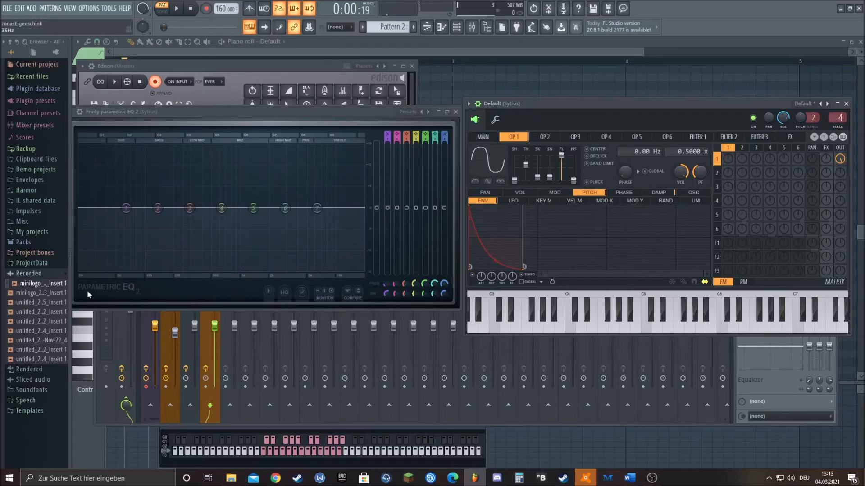
Reshape operator 1's volume envelope to start at full level without attack, decay to zero, and have no release tail.
left_click(520, 193)
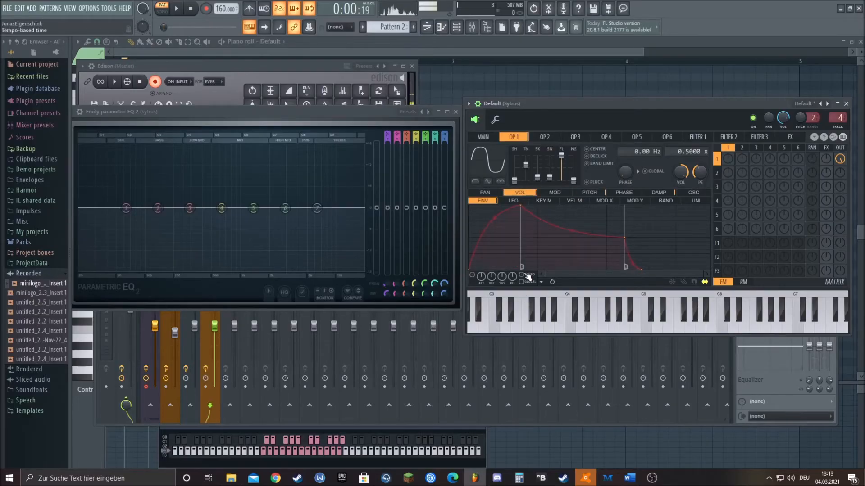
left_click_drag(520, 207, 469, 206)
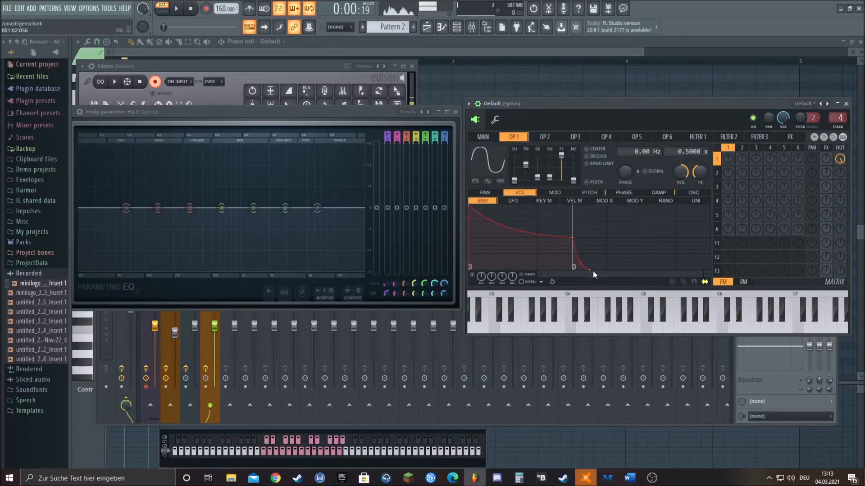
left_click_drag(591, 270, 558, 305)
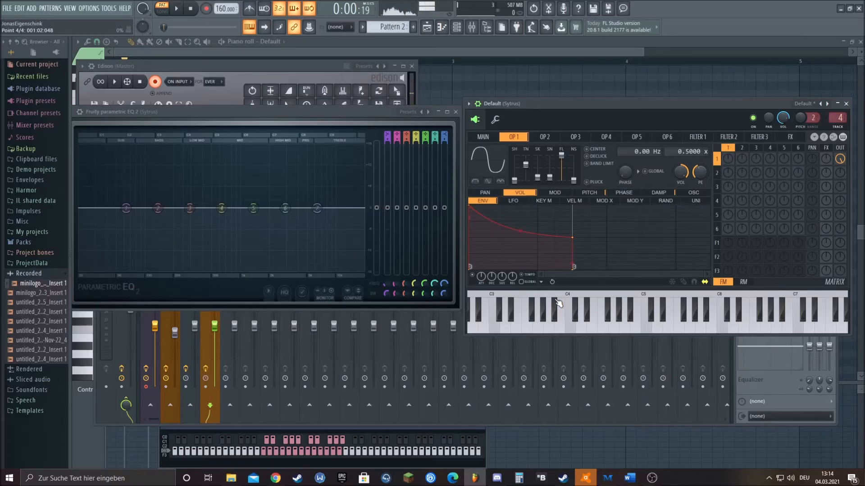
left_click(557, 302)
left_click_drag(571, 236, 538, 266)
left_click(539, 301)
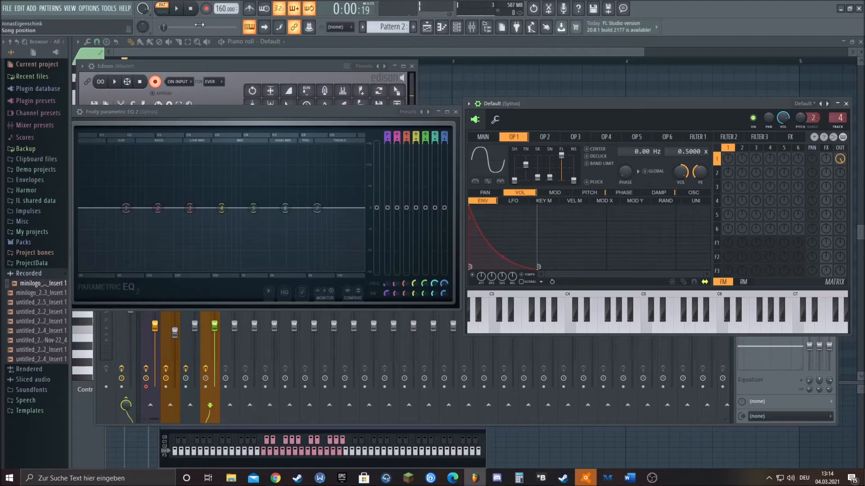
Play Pattern 2 while varying the volume envelope's length and curve, settling on a slightly shorter, straight decay to zero.
left_click(180, 12)
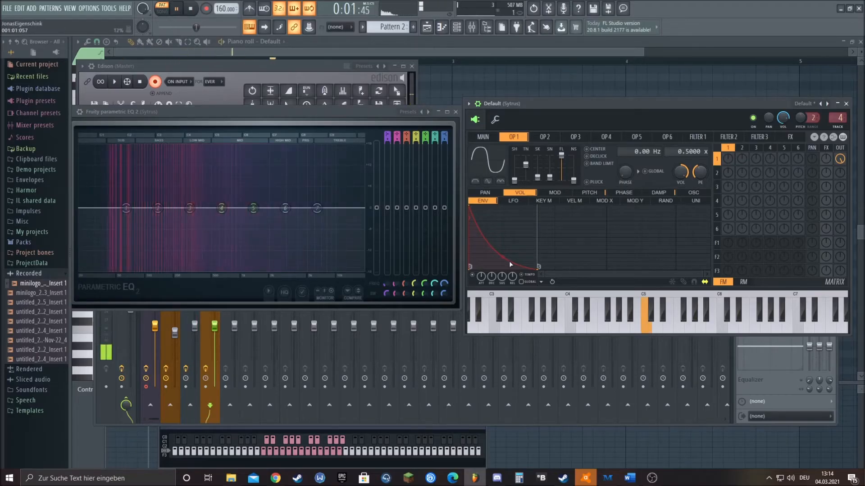
left_click_drag(502, 254, 502, 210)
mouse_move(537, 271)
left_mouse_down()
mouse_move(598, 225)
mouse_move(586, 233)
left_mouse_up()
left_click_drag(590, 268, 535, 283)
left_click_drag(500, 212, 500, 237)
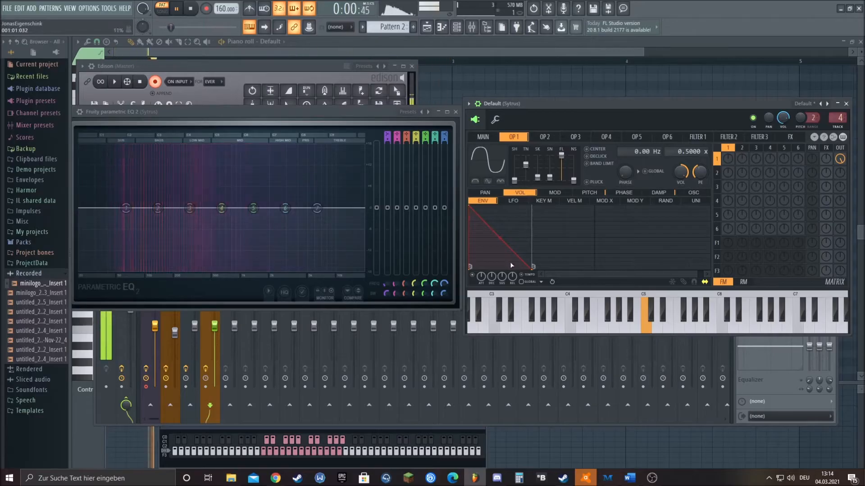
Lengthen operator 1's volume decay and raise its pitch envelope amount to +2400 cents while Pattern 2 plays.
left_click_drag(532, 267, 541, 267)
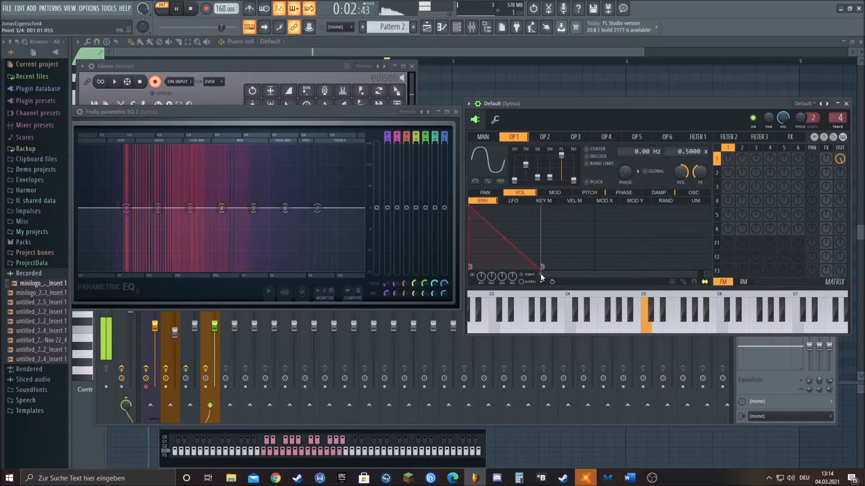
left_click_drag(704, 172, 704, 161)
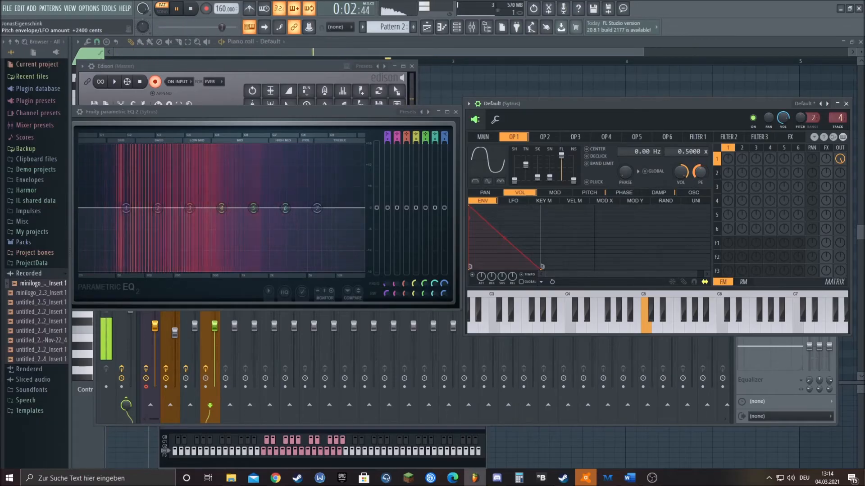
left_click_drag(542, 266, 559, 268)
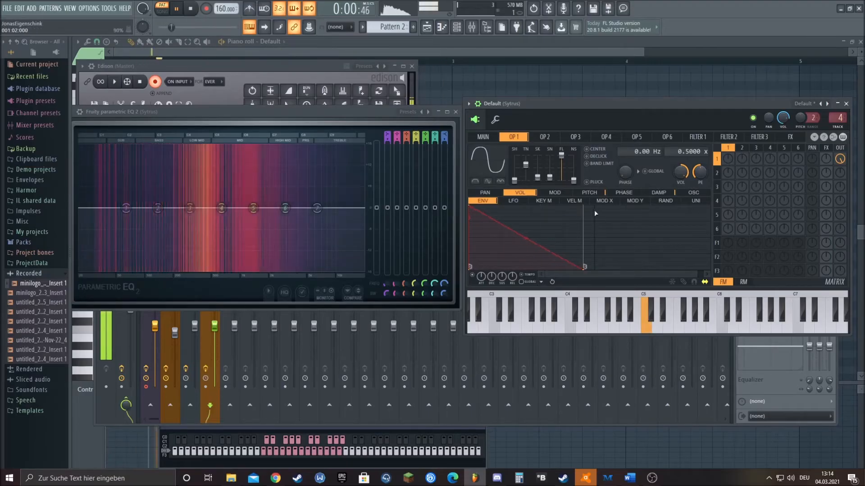
Shorten operator 1's pitch envelope and make its curved decay slightly less steep.
left_click(594, 193)
left_click_drag(564, 267, 531, 268)
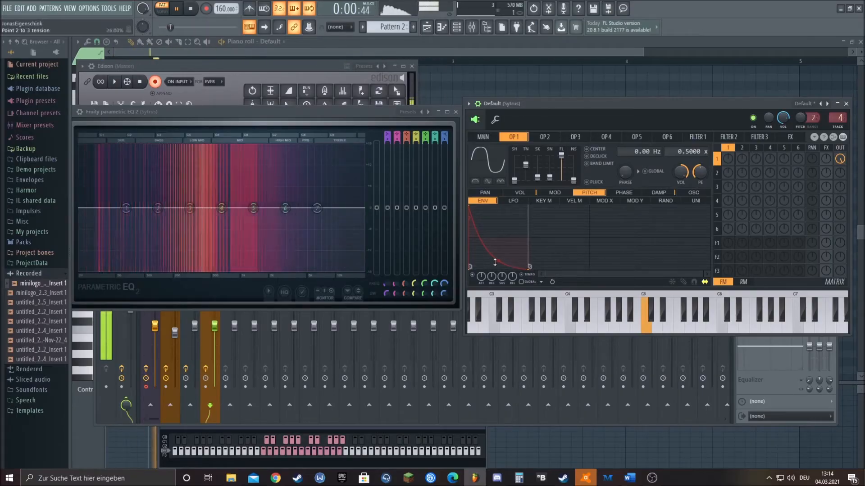
left_click_drag(498, 258, 498, 253)
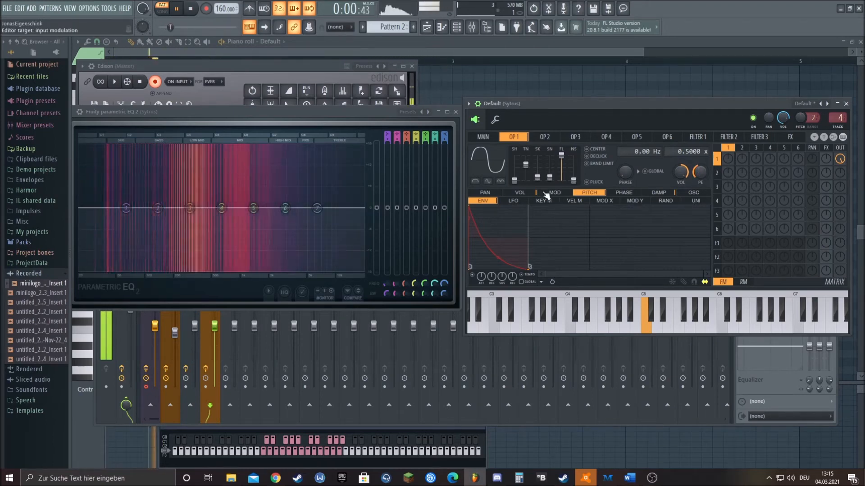
Shorten operator 1's volume envelope to roughly the pitch envelope's length, with a nearly straight decay to zero.
left_click(527, 192)
left_click_drag(522, 237, 522, 252)
left_click_drag(579, 268, 531, 274)
mouse_move(499, 247)
left_mouse_down()
mouse_move(498, 220)
mouse_move(499, 235)
left_mouse_up()
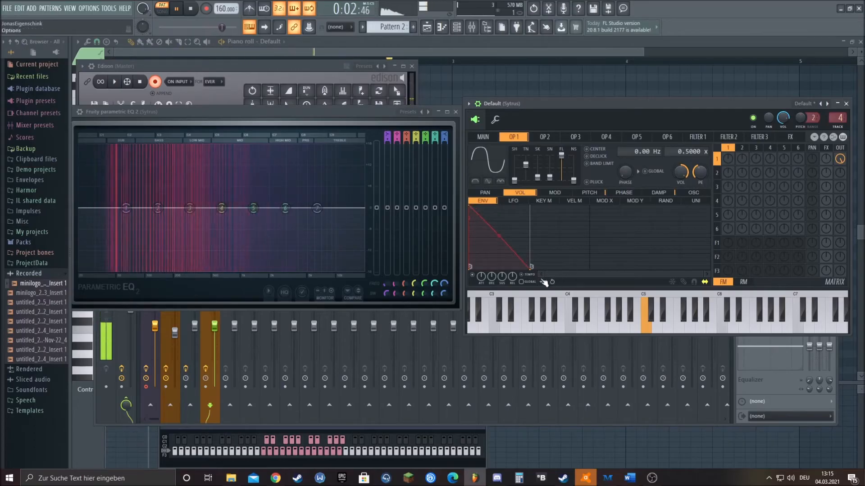
Fine-tune the end point of operator 1's pitch envelope to a slightly shorter decay, and stop playback.
left_click(590, 193)
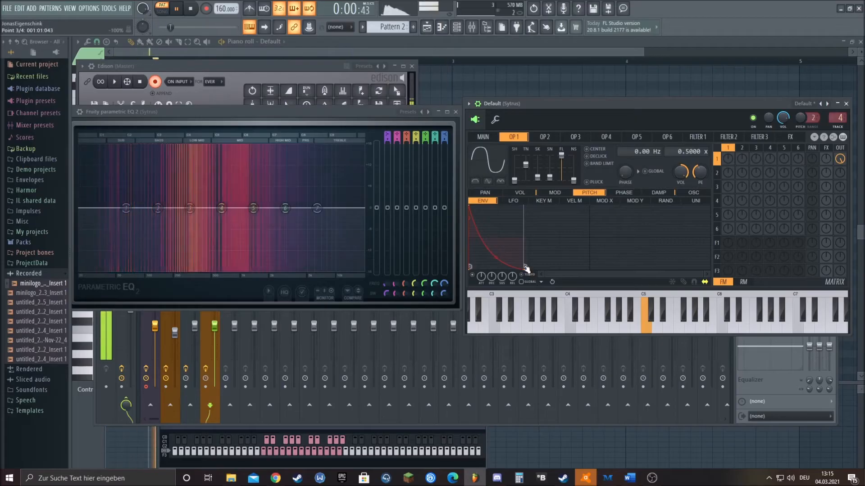
left_click_drag(526, 268, 529, 269)
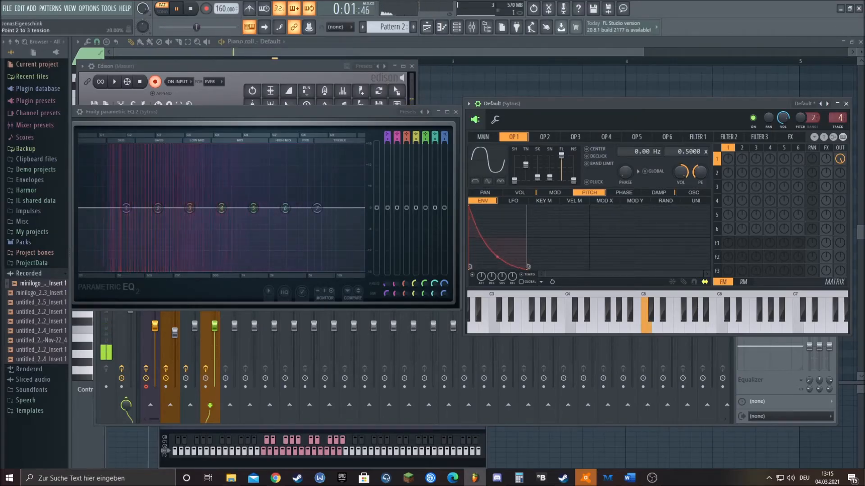
left_click(189, 10)
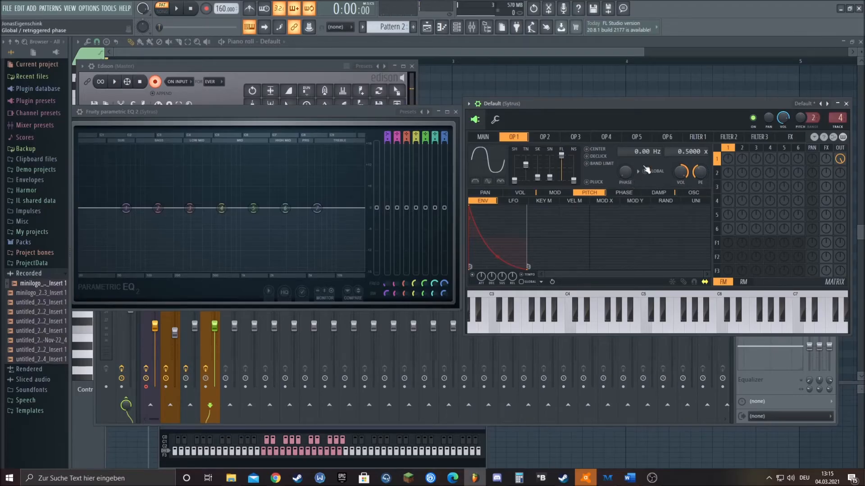
Bring up the Sytrus track's Fruity parametric EQ 2 and change band 1 to a high pass filter.
left_click(760, 381)
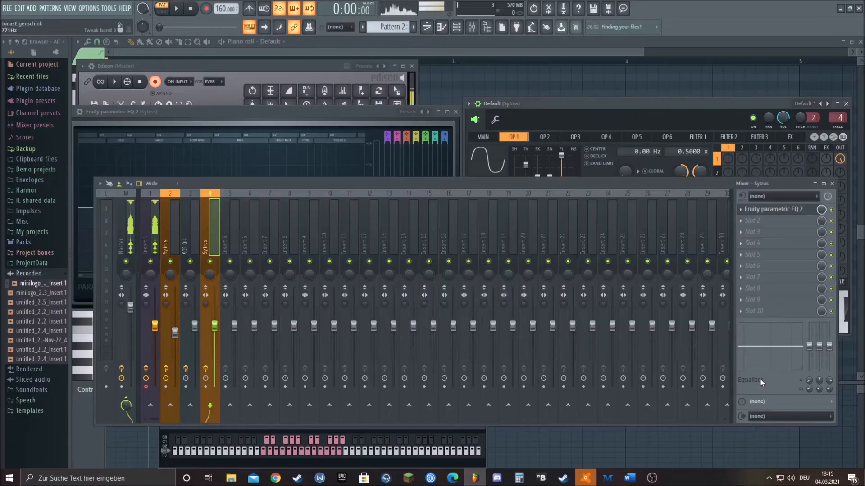
left_click(769, 212)
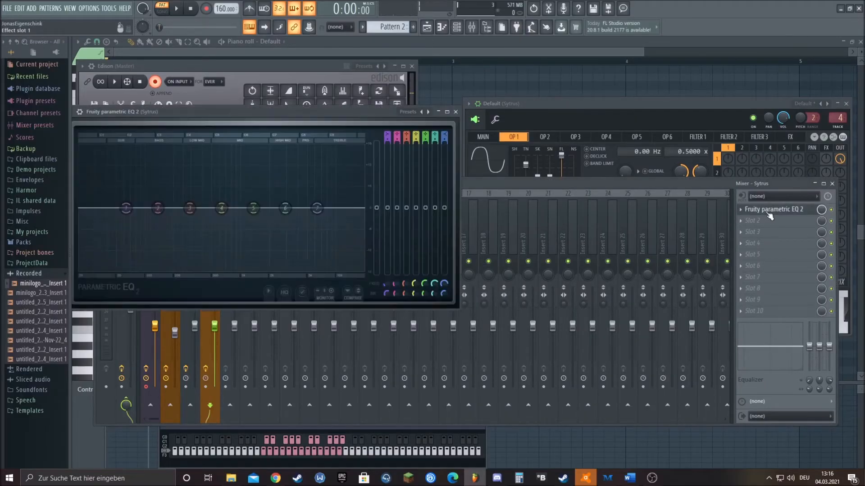
right_click(128, 210)
mouse_move(141, 232)
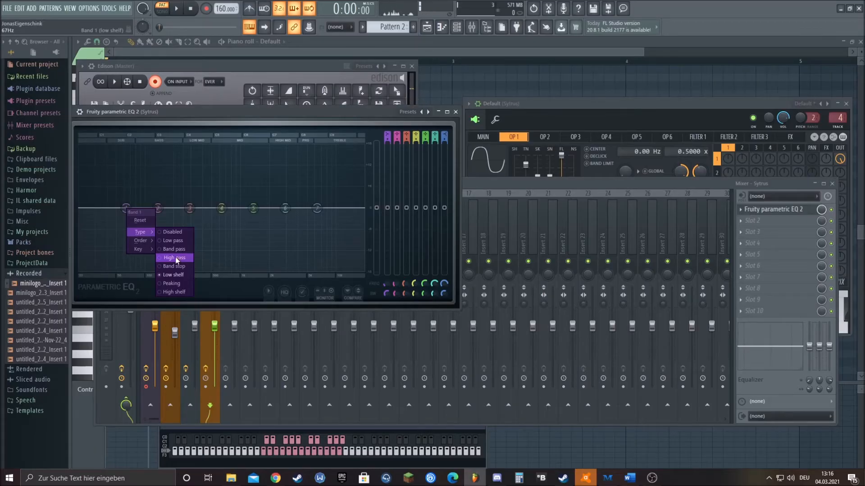
left_click(175, 258)
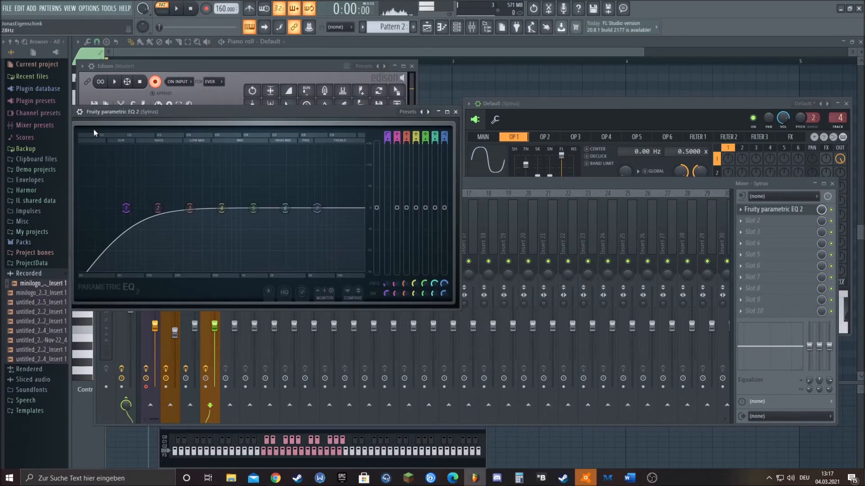
Steepen band 1's high-pass slope, lower its cutoff to the bottom of the sub range, and audition Pattern 2 briefly.
right_click(127, 208)
left_click(171, 240)
left_click_drag(386, 294, 386, 304)
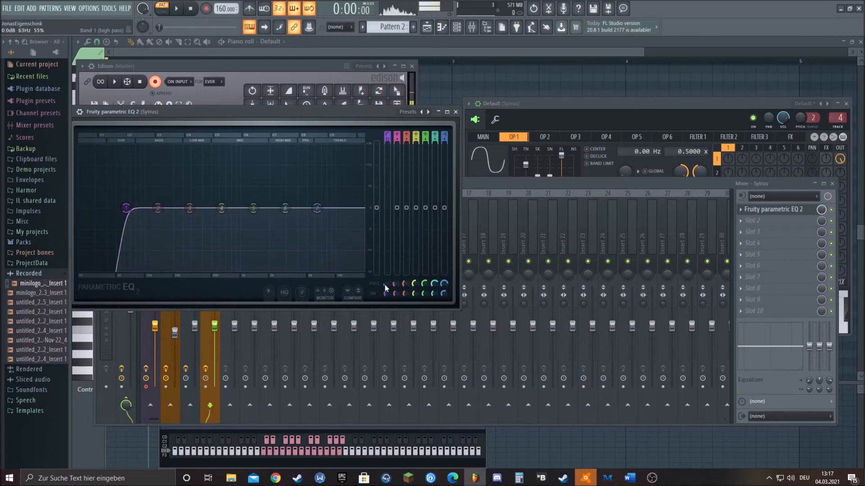
left_click_drag(385, 285, 384, 295)
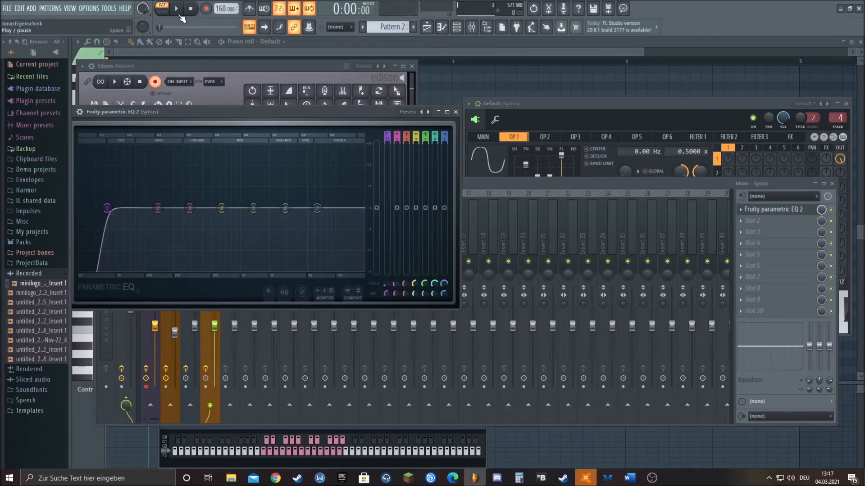
left_click(176, 8)
left_click(190, 9)
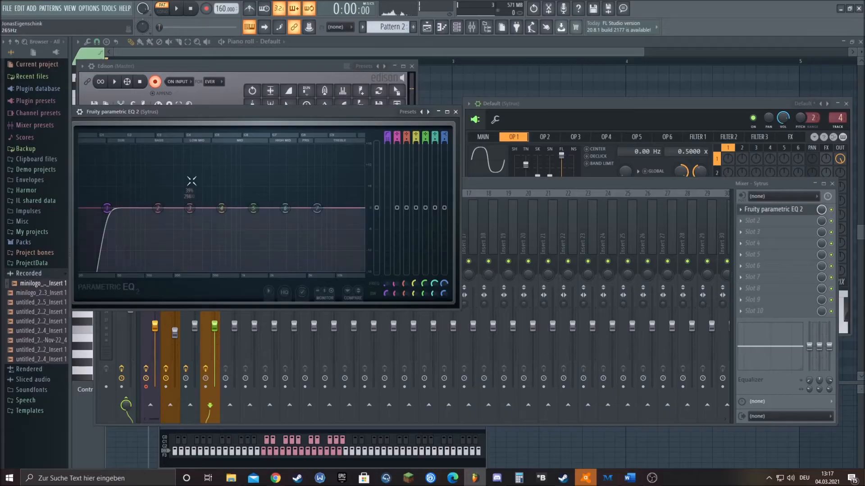
Cut EQ band 3 by about 17.5 dB near 300 Hz with a 14% bandwidth while playing Pattern 2, and pause playback.
left_click_drag(190, 208, 192, 209)
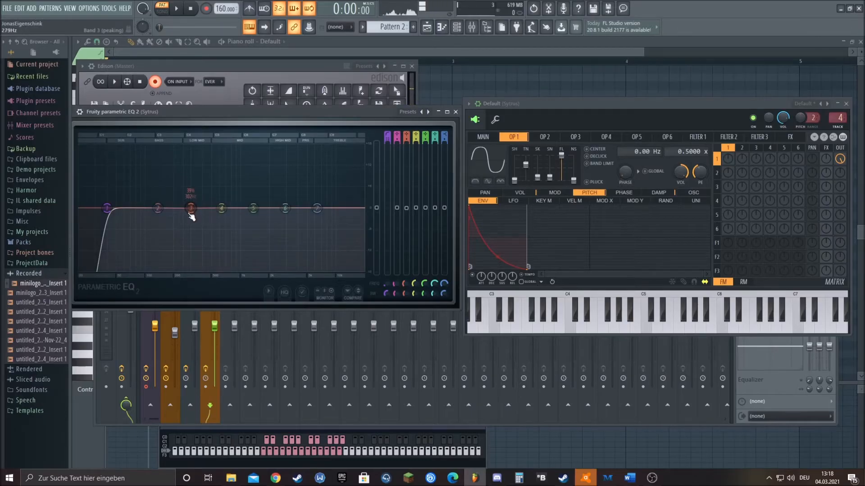
left_click_drag(190, 214, 191, 270)
key("space")
scroll(192, 261, "down", 8)
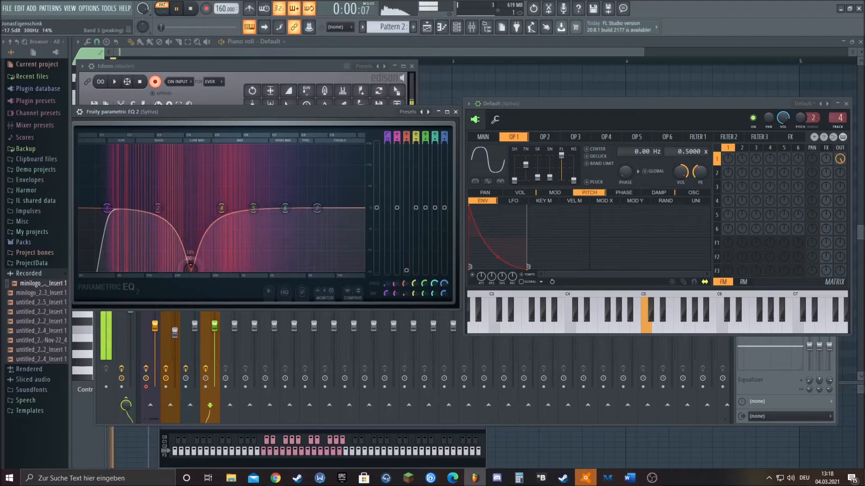
left_click(190, 9)
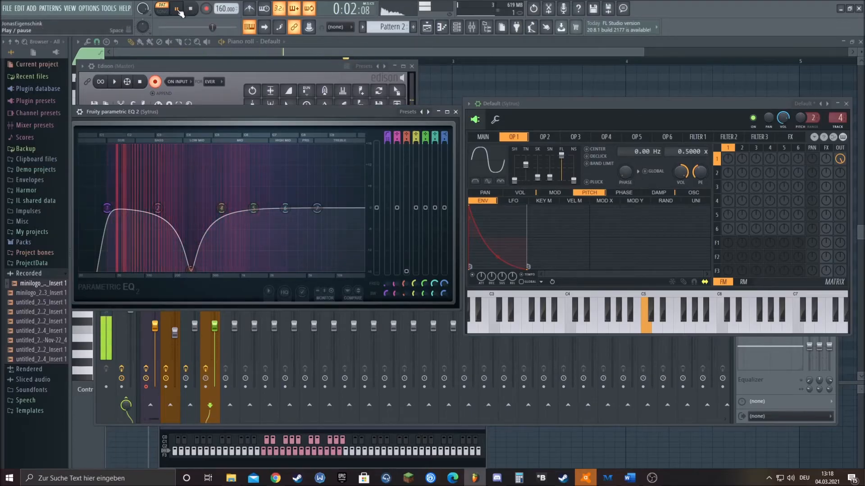
left_click(177, 9)
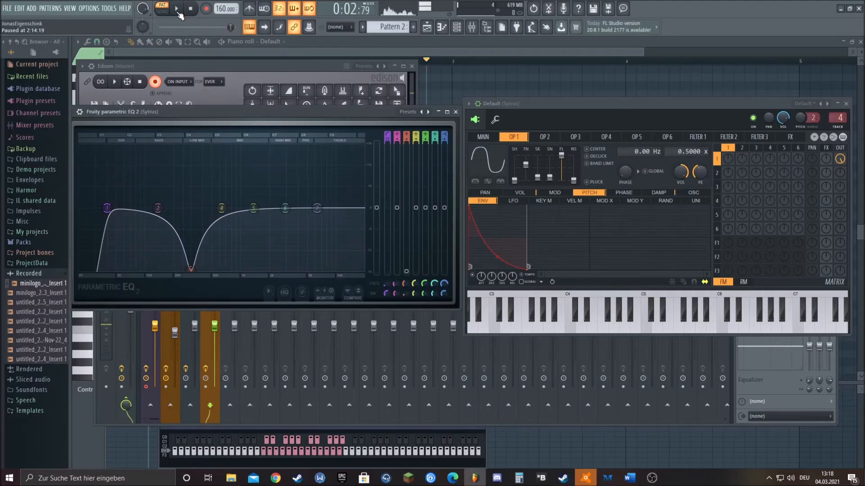
Change EQ band 3 to a band stop filter and audition it with Pattern 2.
right_click(191, 269)
mouse_move(211, 300)
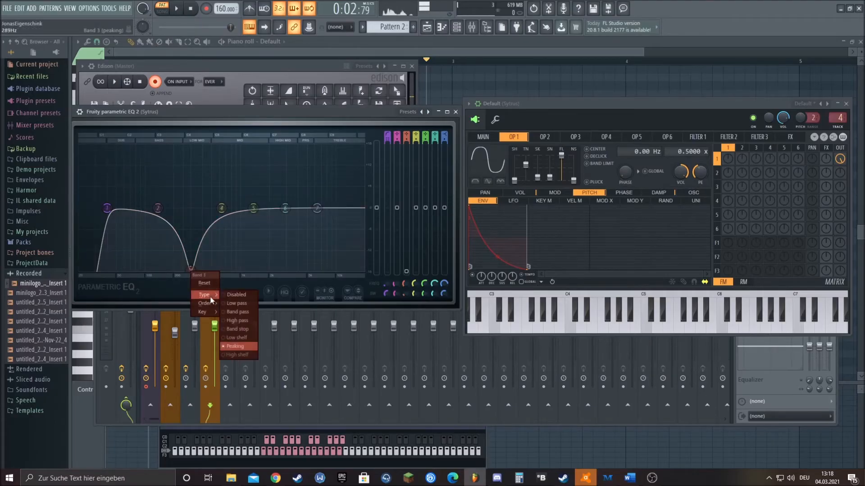
left_click(247, 332)
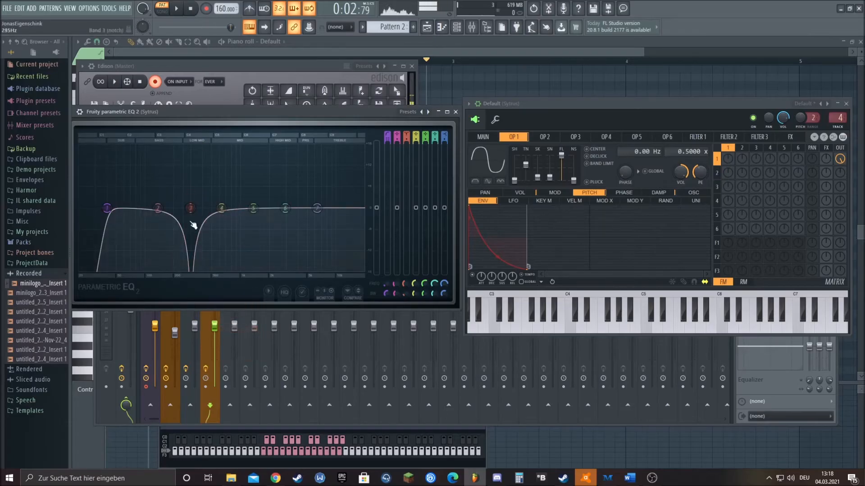
left_click(179, 8)
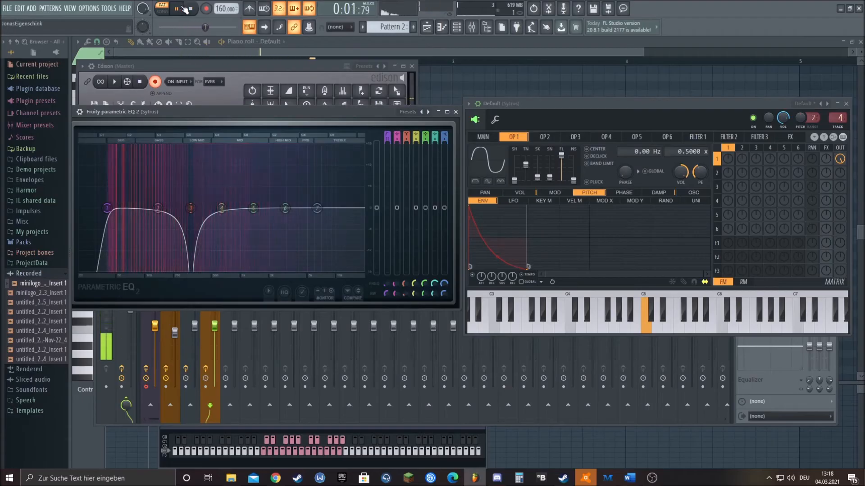
left_click(190, 8)
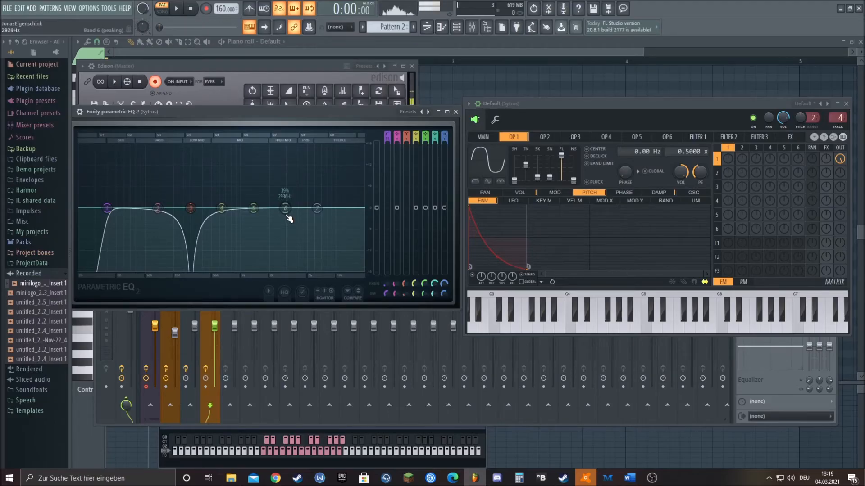
Boost EQ band 6 gently and shift it up into the presence range.
left_click_drag(288, 217, 306, 190)
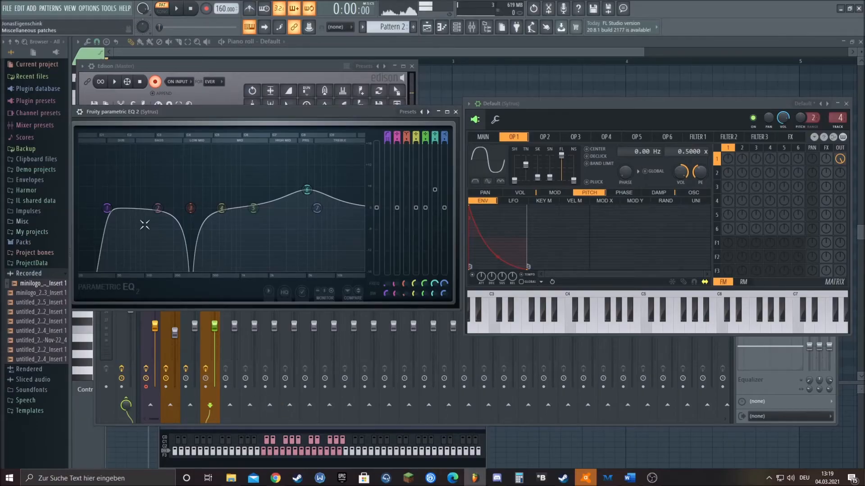
Try a narrow 3 dB cut with EQ band 5 near 885 Hz during playback, and reset the band.
left_click_drag(253, 208, 253, 232)
left_click(177, 10)
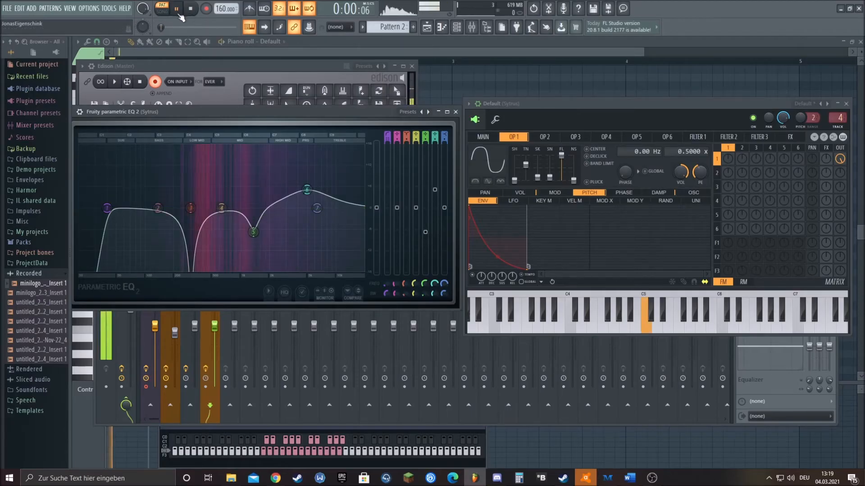
left_click_drag(254, 231, 235, 218)
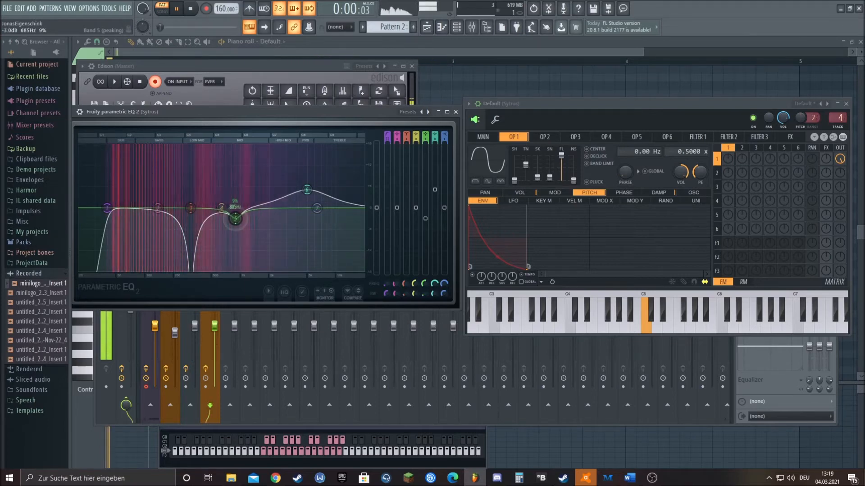
right_click(237, 221)
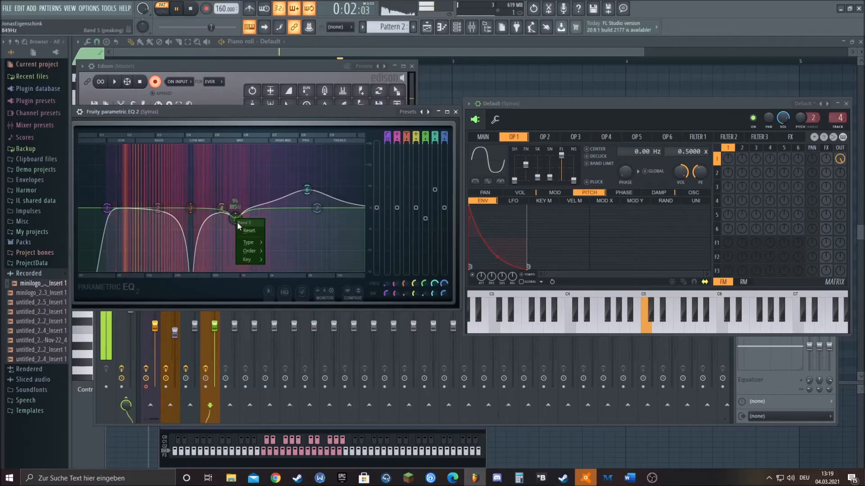
left_click(249, 230)
left_click(177, 10)
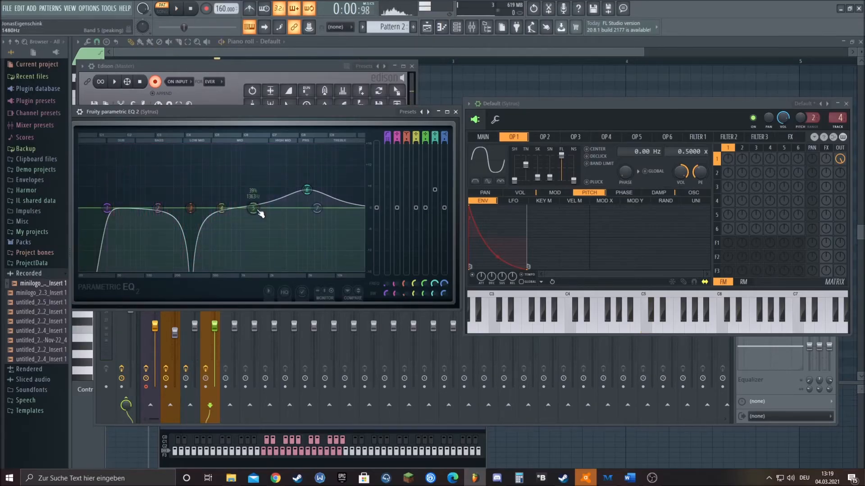
Load Fruity WaveShaper into effect slot 2 of the Sytrus mixer track.
left_click(749, 383)
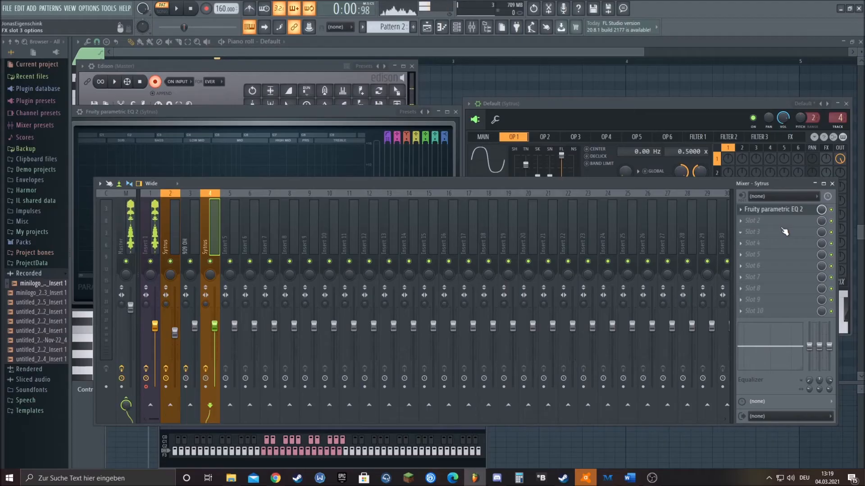
left_click(764, 222)
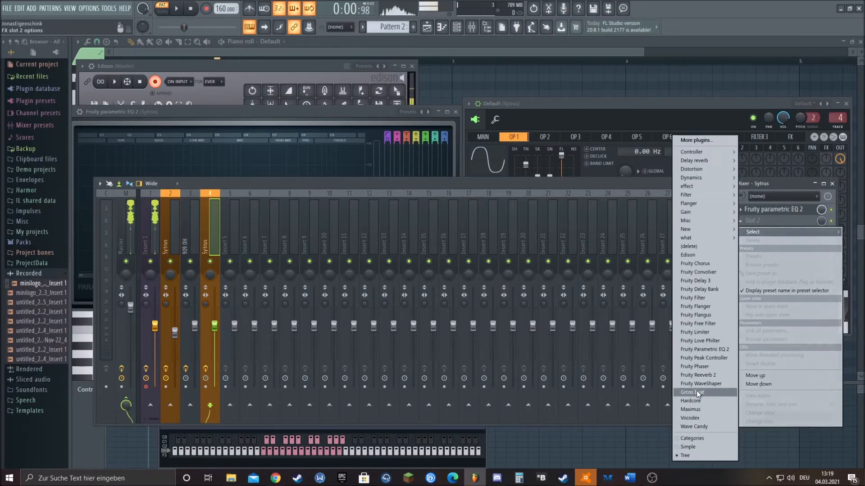
left_click(710, 384)
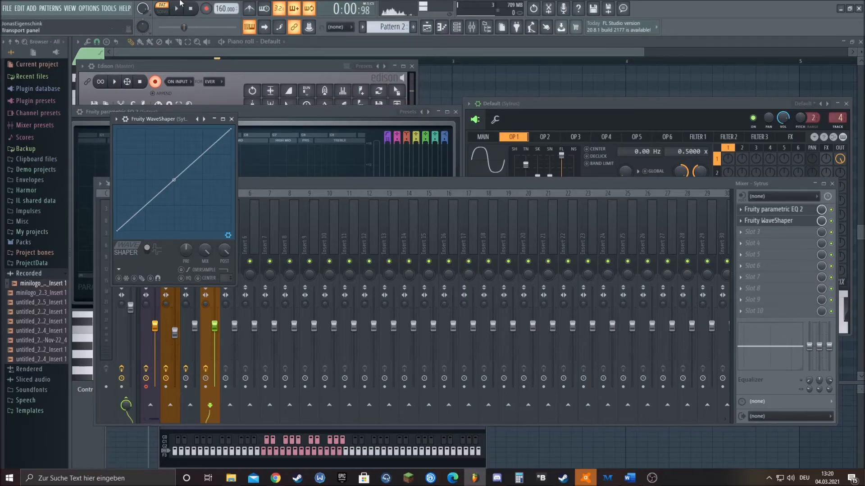
Bend the WaveShaper curve upward to 17.50% tension while Pattern 2 plays, and bring the Sytrus window to the front.
mouse_move(175, 181)
left_mouse_down()
mouse_move(175, 153)
mouse_move(175, 197)
mouse_move(175, 166)
left_mouse_up()
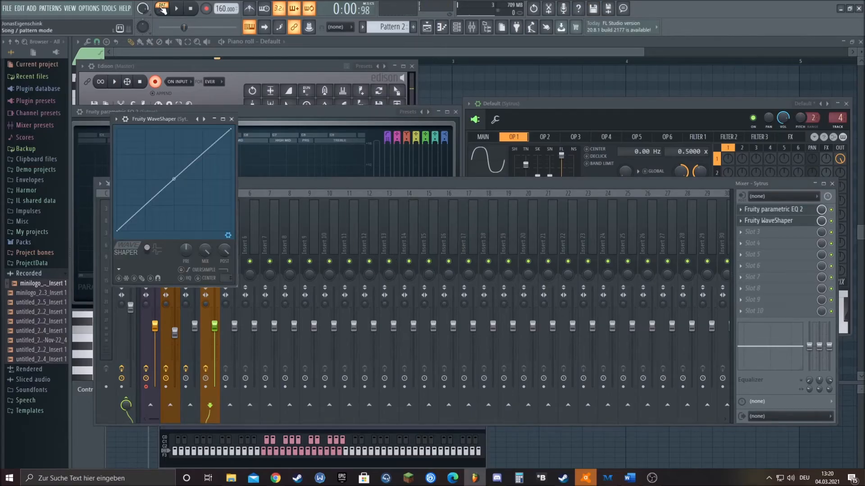
key("space")
left_click_drag(174, 179, 174, 153)
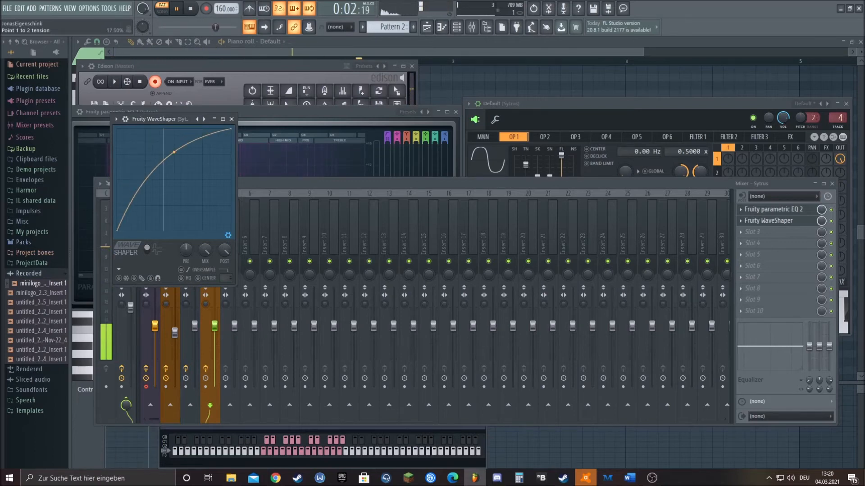
left_click(580, 104)
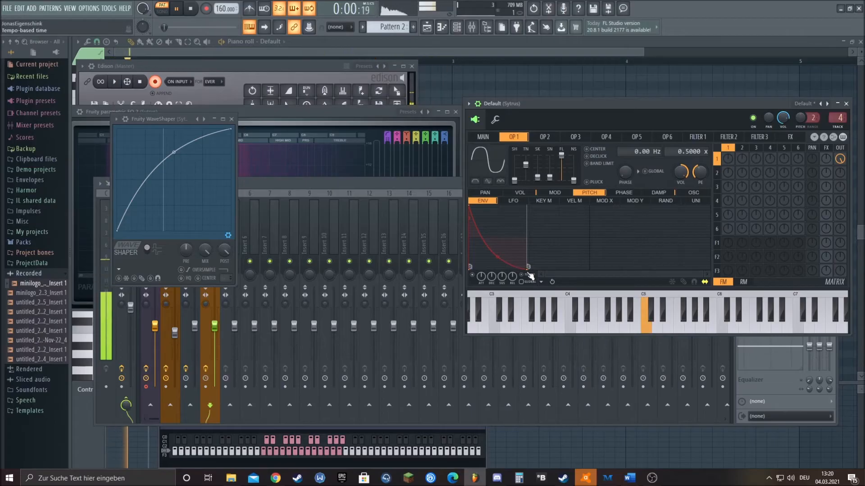
Play Pattern 2 repeatedly to audition the kick with the current pitch envelope and WaveShaper curve.
left_click(192, 10)
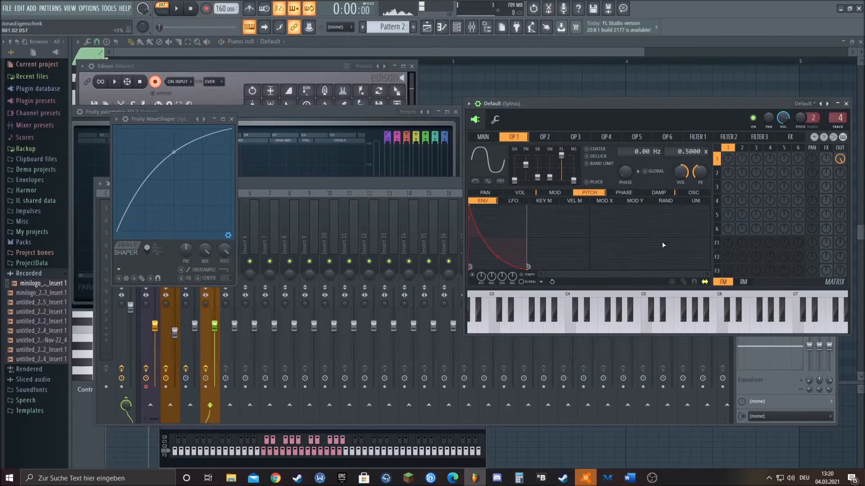
left_click(177, 9)
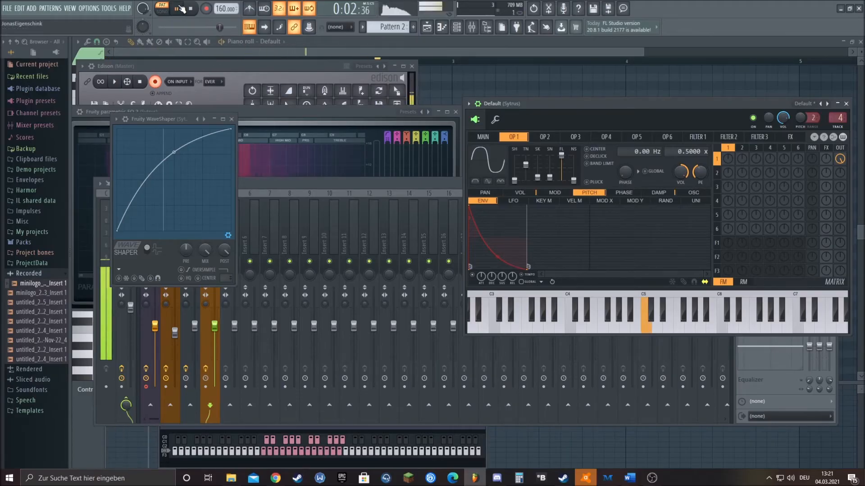
left_click(178, 9)
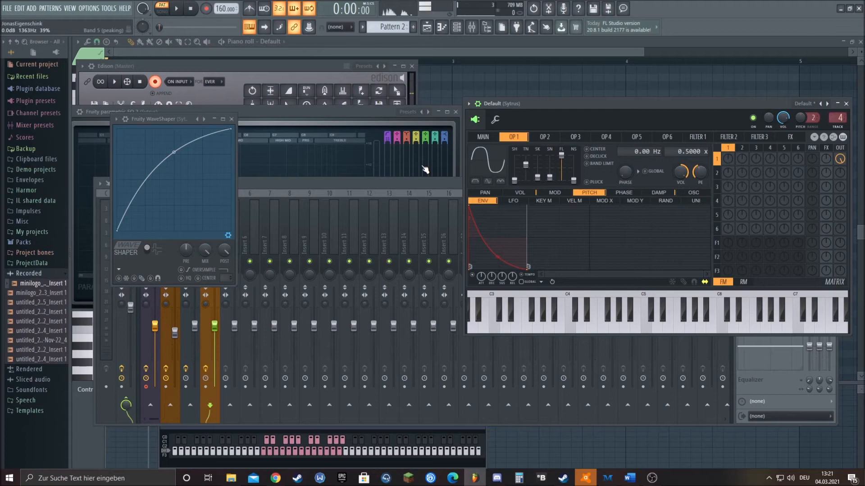
left_click(180, 10)
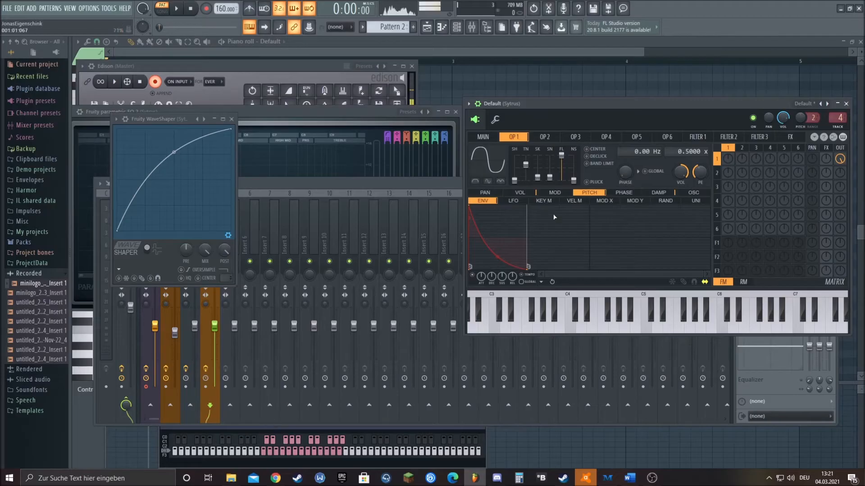
Route operator 1 through Filter 1 to the output instead of directly, and open the filter cutoff fully while auditioning Pattern 2.
left_click(699, 137)
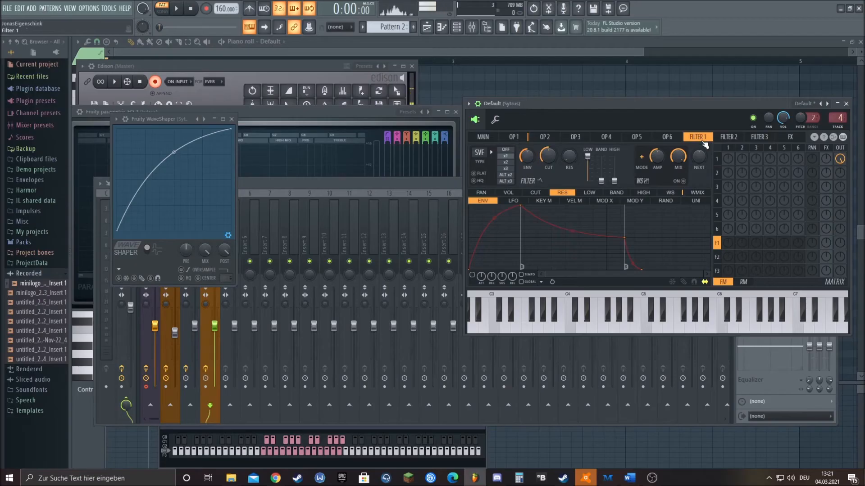
left_click_drag(729, 247, 729, 203)
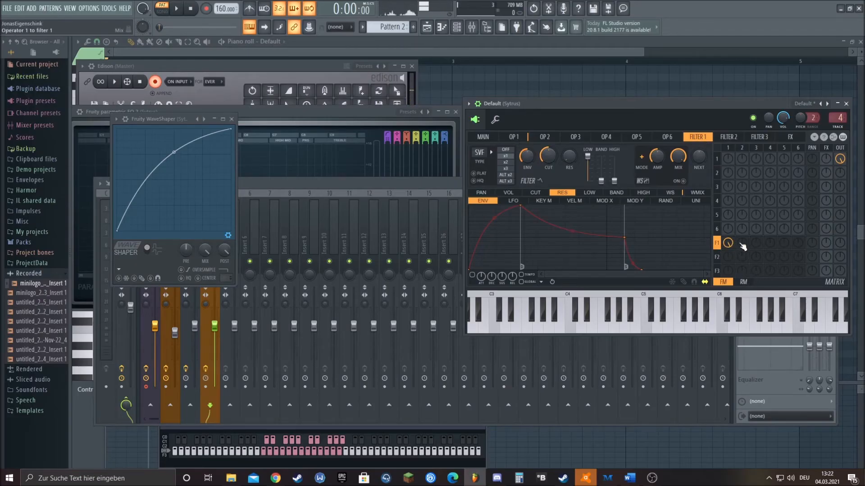
left_click_drag(839, 243, 840, 216)
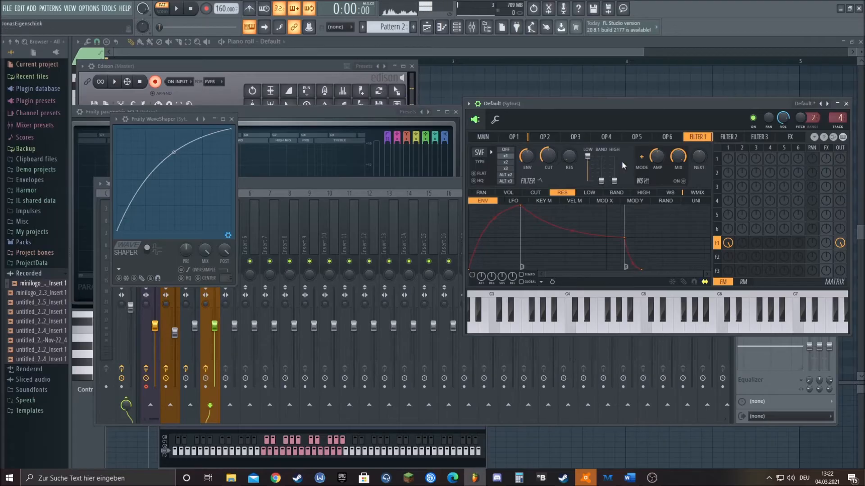
left_click(176, 8)
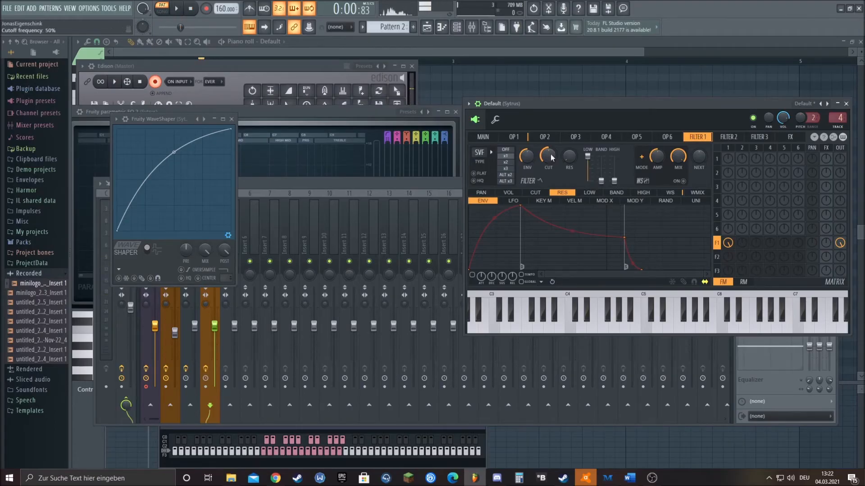
left_click(176, 9)
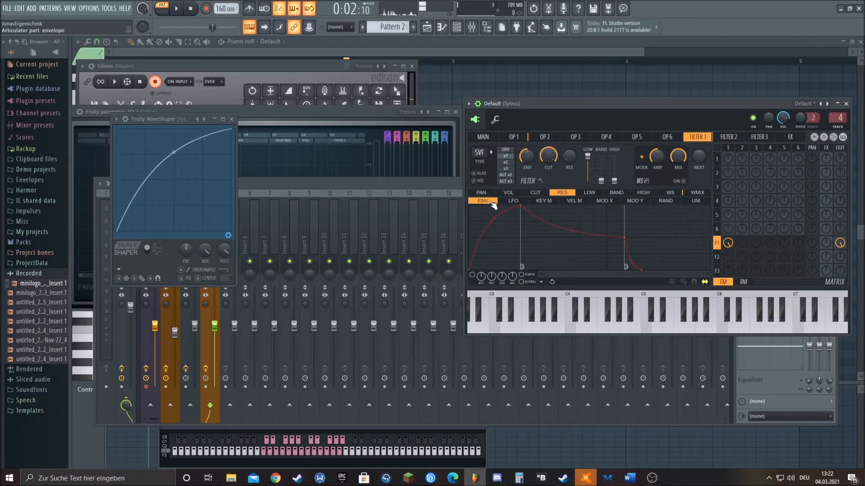
Shape Filter 1's cutoff envelope with instant attack and a short curved decay to zero, and turn the filter's envelope amount up fully.
left_click(539, 194)
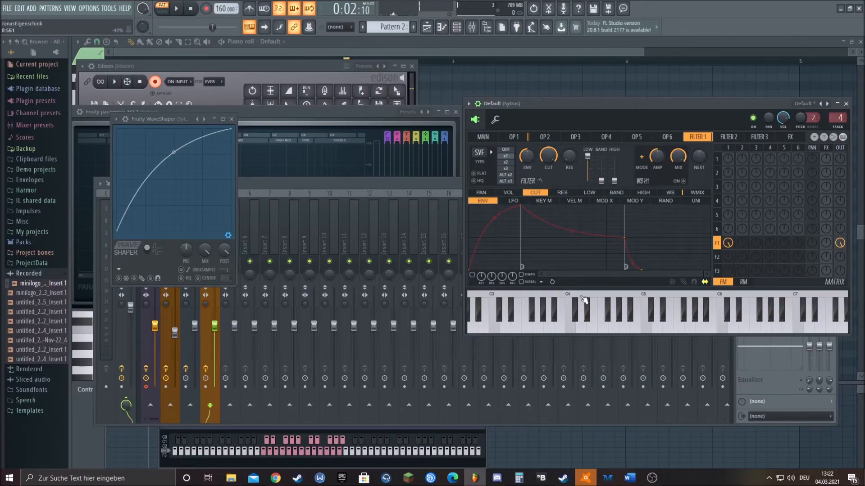
left_click_drag(520, 206, 471, 208)
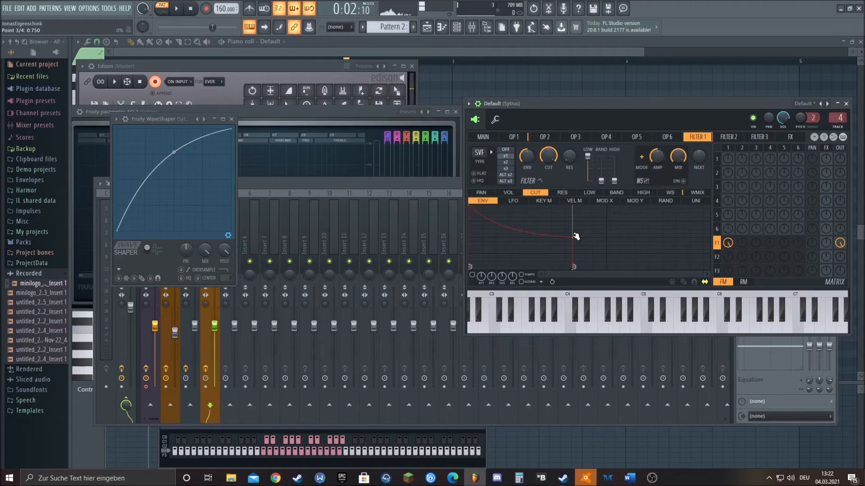
left_click_drag(575, 237, 570, 234)
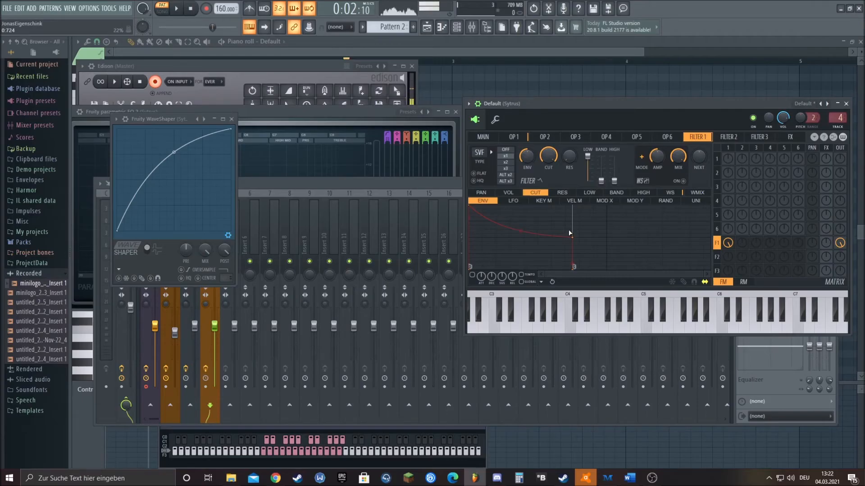
left_click_drag(572, 266, 524, 265)
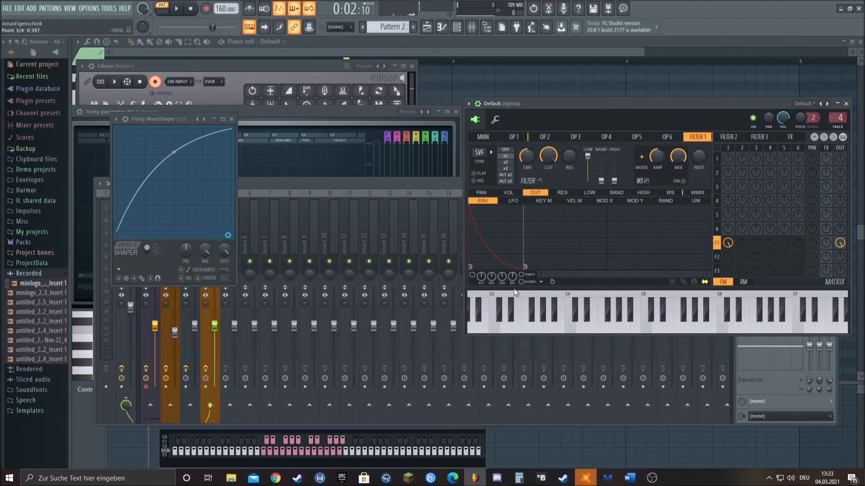
left_click_drag(524, 267, 520, 267)
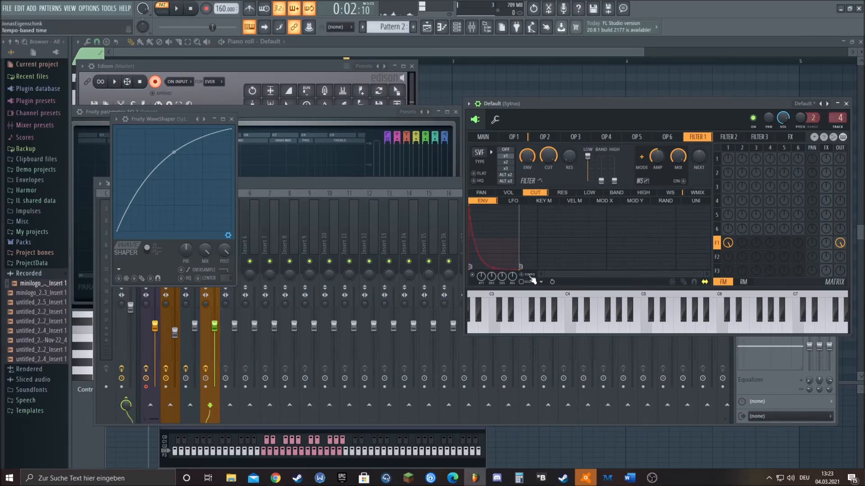
Shorten the Filter 1 cutoff envelope further and steepen its decay curve while Pattern 2 plays.
left_click(634, 321)
left_click(181, 9)
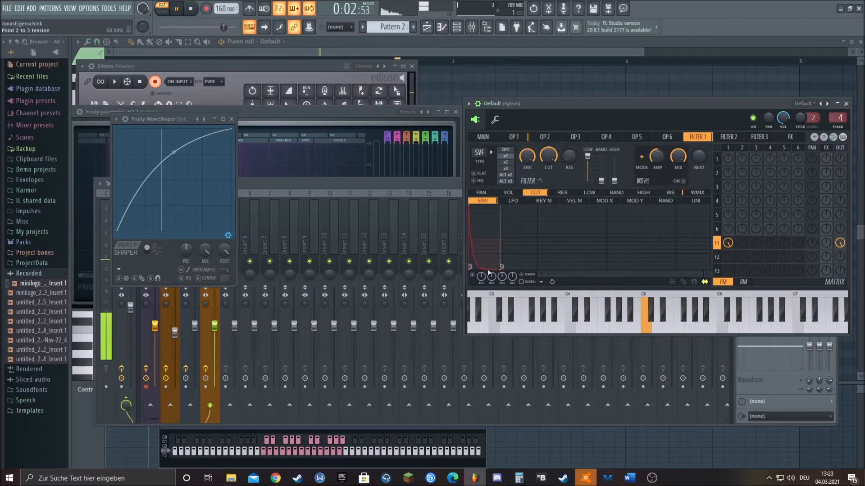
left_click_drag(502, 270, 511, 271)
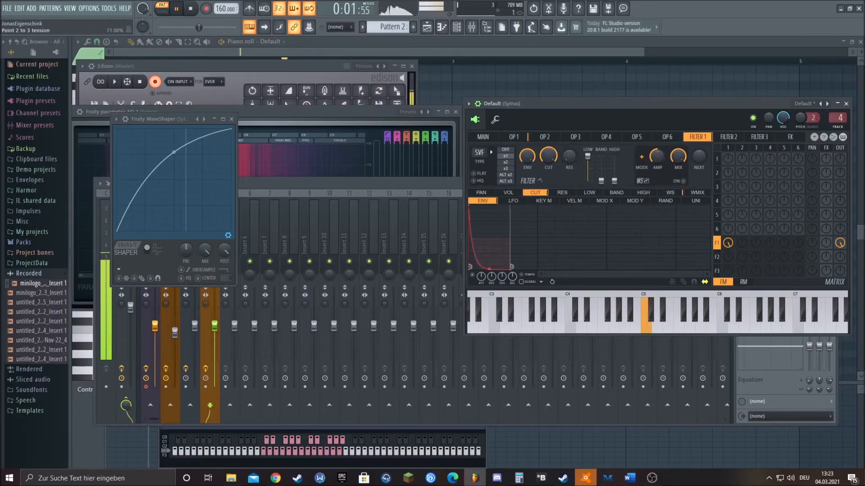
left_click(191, 8)
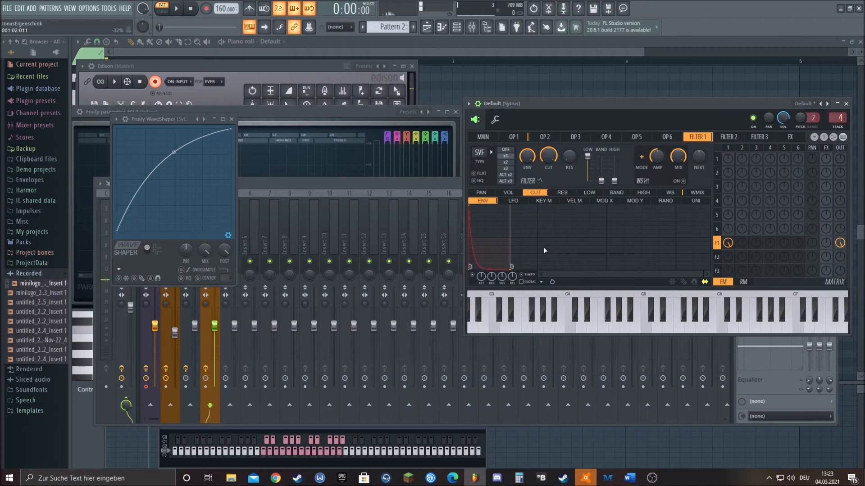
Bend operator 1's pitch envelope into a steeper initial drop while Pattern 2 plays.
left_click(514, 136)
left_click(589, 192)
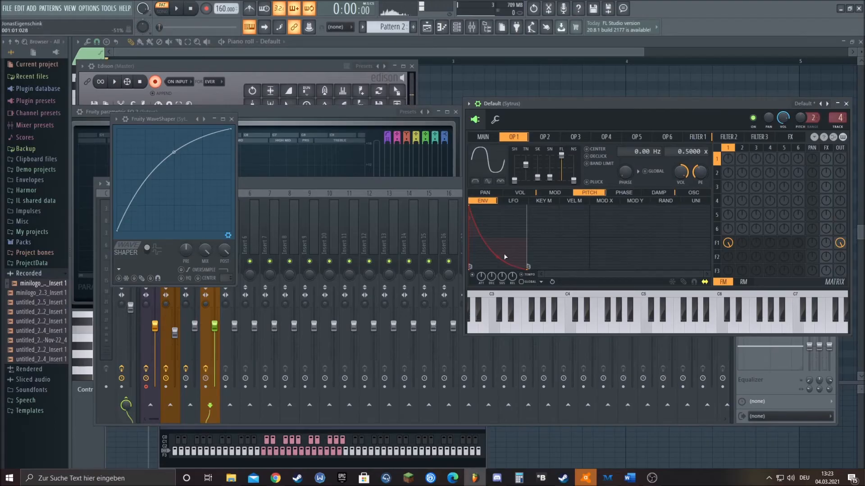
left_click(177, 16)
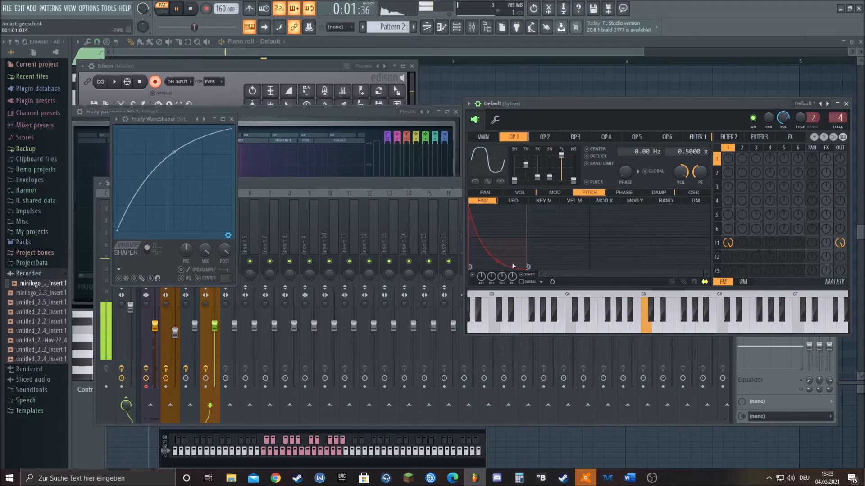
left_click_drag(497, 266, 497, 271)
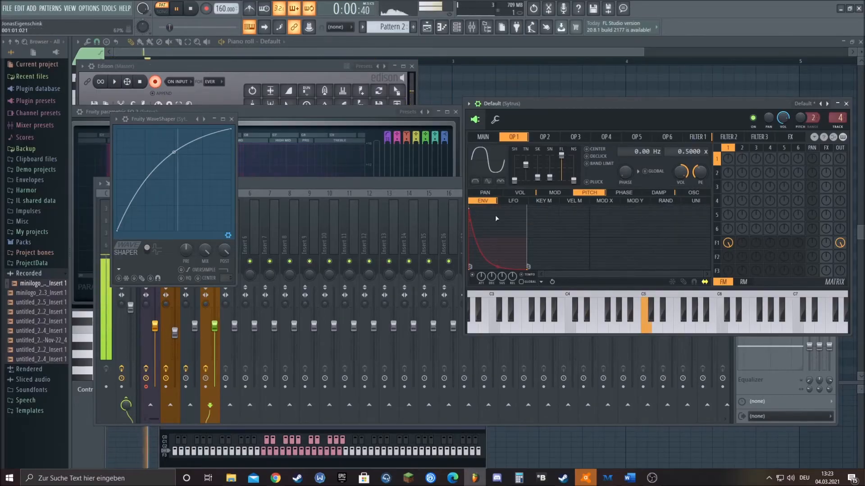
left_click(183, 10)
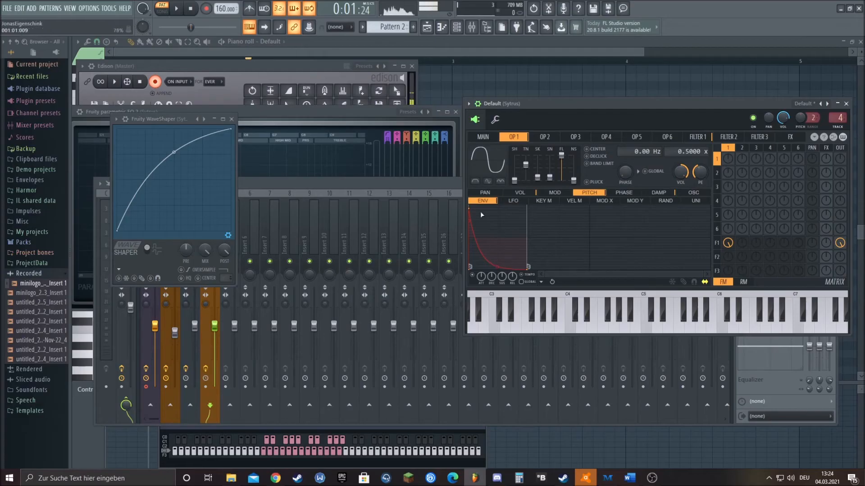
Try bulging the decay curve of operator 1's volume envelope strongly outward and audition it with Pattern 2.
left_click(697, 137)
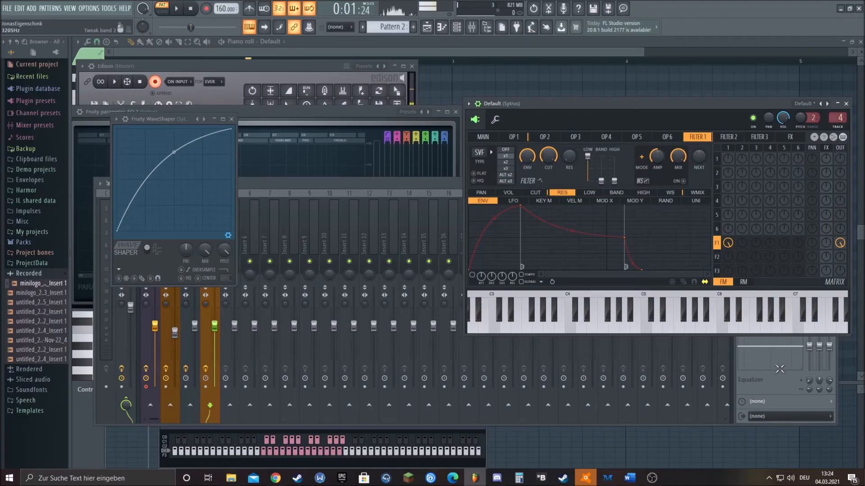
left_click(773, 387)
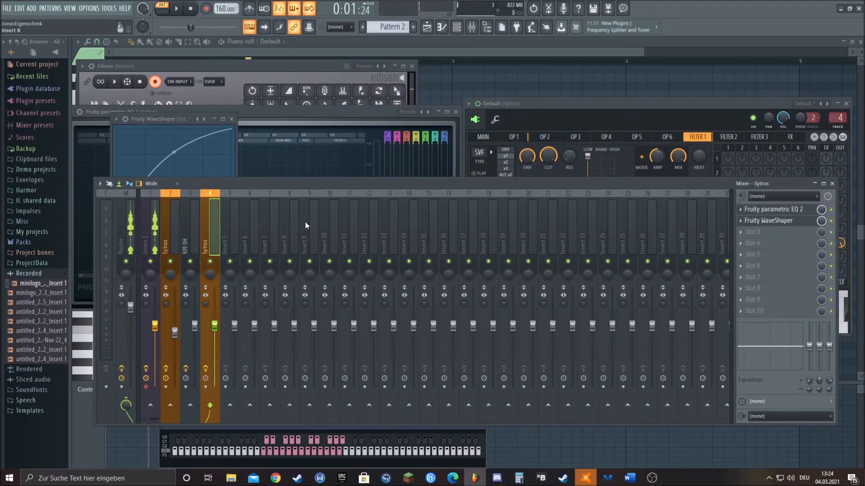
left_click(522, 139)
left_click(520, 192)
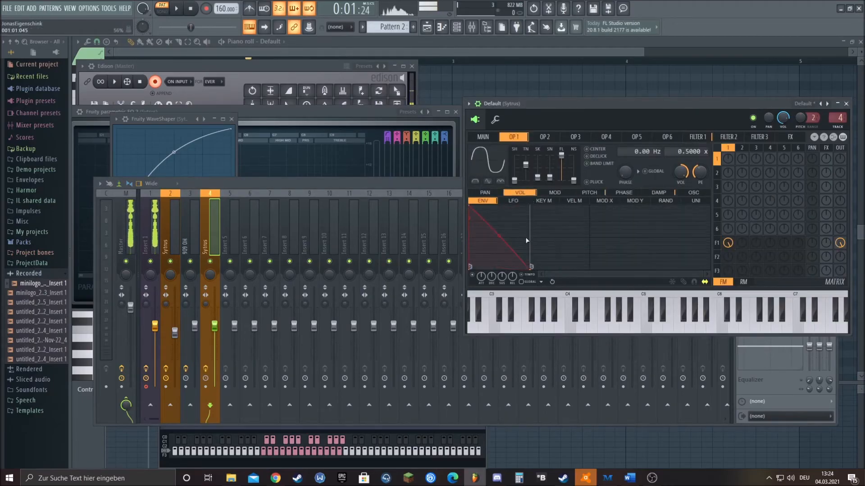
left_click(177, 9)
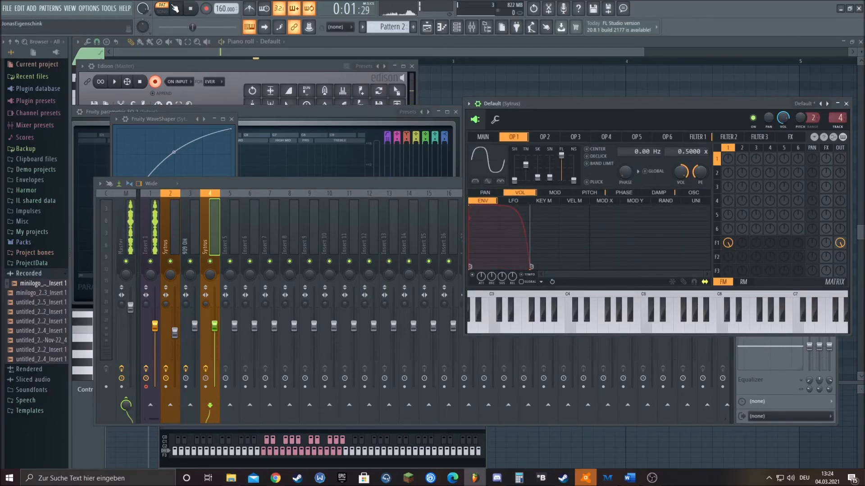
left_click(177, 9)
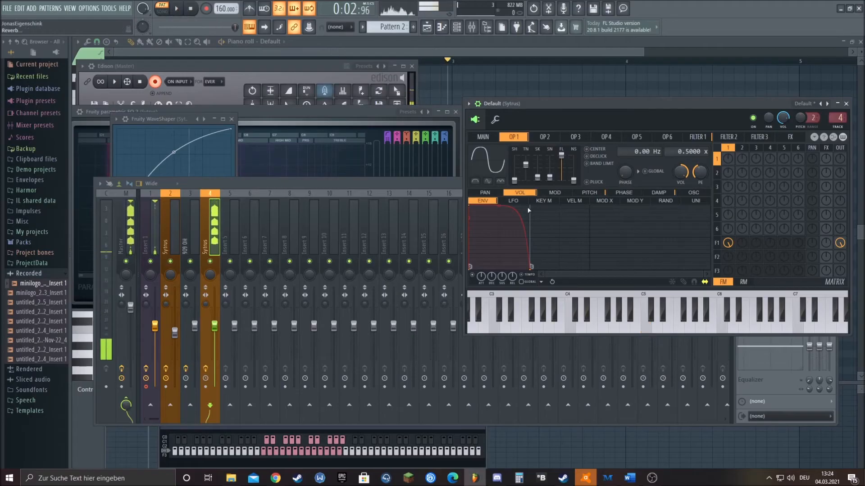
Return the decay of operator 1's volume envelope to a nearly straight line while checking it with Pattern 2.
left_click_drag(499, 206, 499, 247)
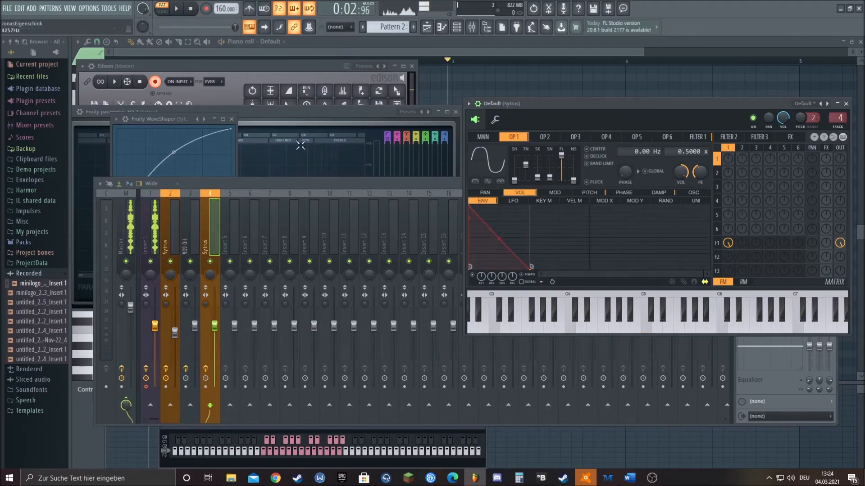
left_click(182, 7)
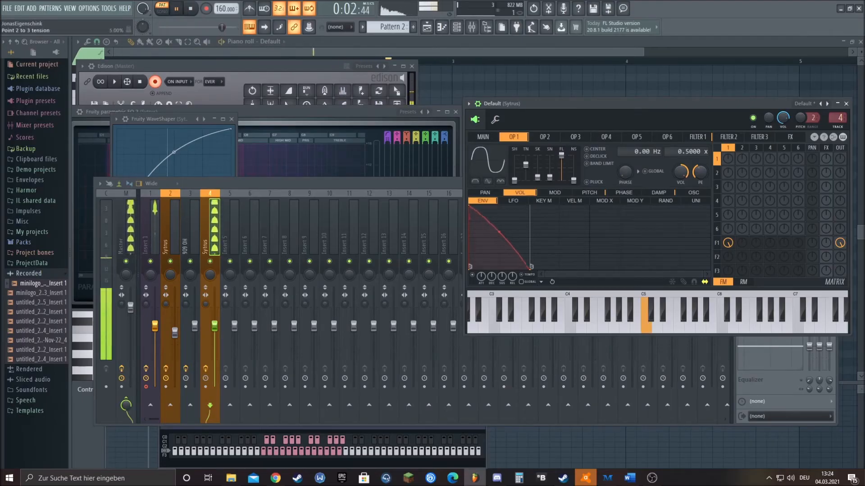
left_click(176, 8)
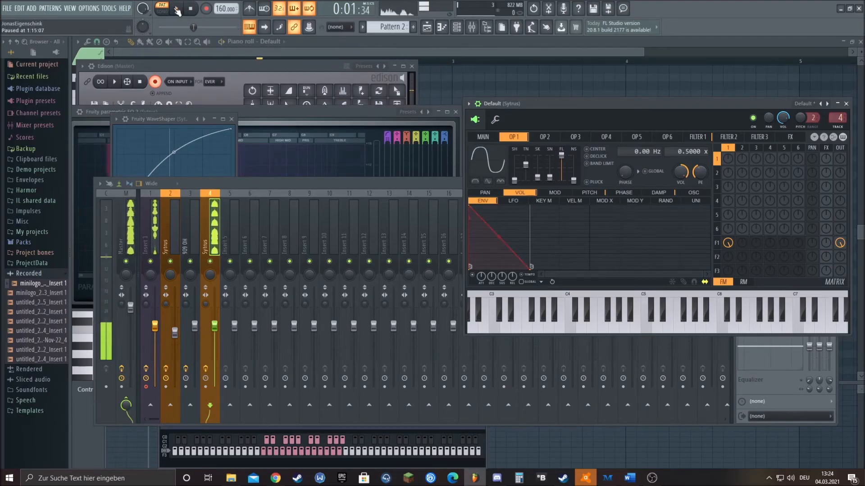
Load Maximus into effect slot 3 of the Sytrus mixer track.
left_click(220, 219)
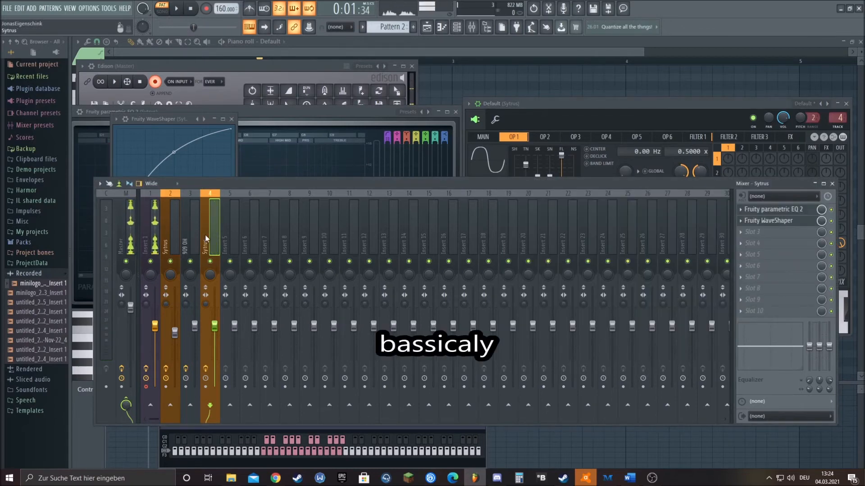
left_click(760, 235)
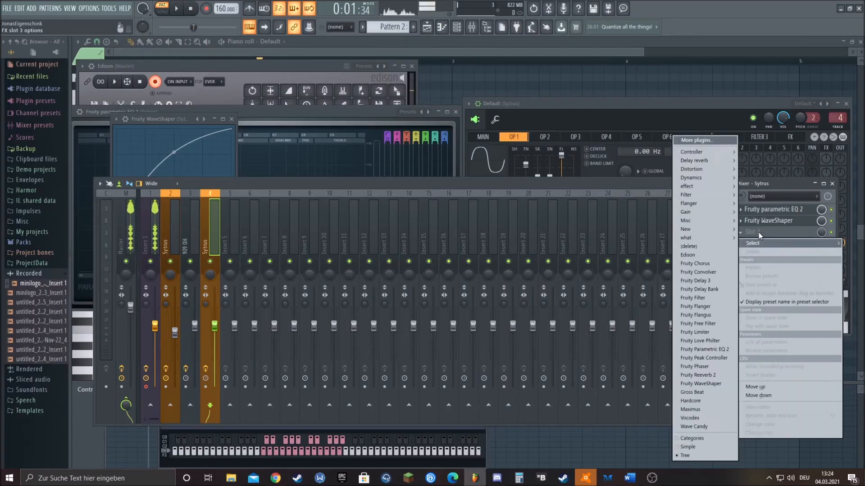
left_click(685, 409)
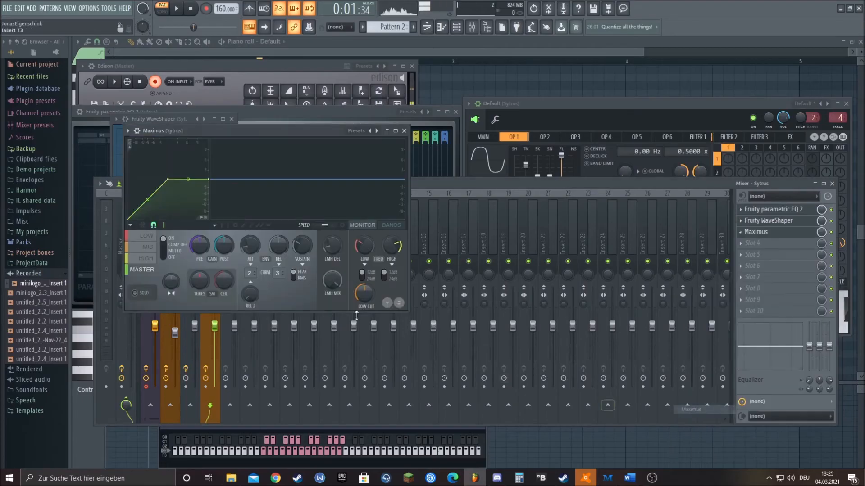
Apply the Kick pump preset to Maximus and audition it with Pattern 2.
left_click(127, 130)
mouse_move(141, 169)
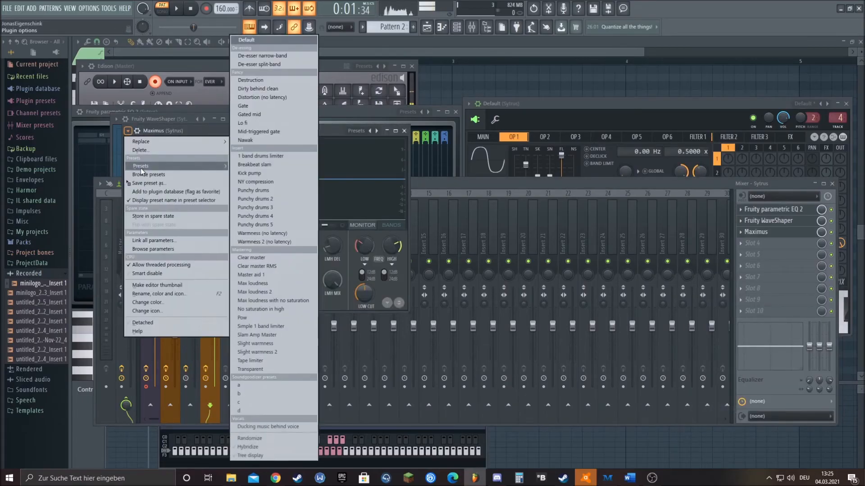
left_click(250, 174)
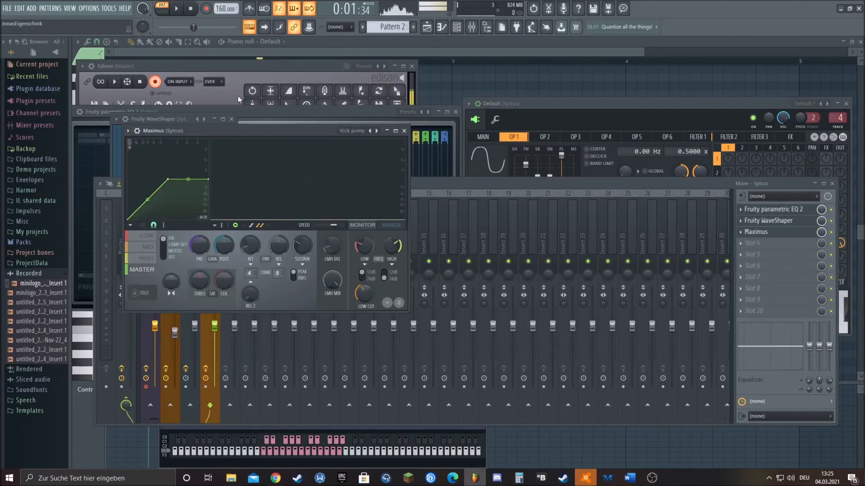
left_click(177, 8)
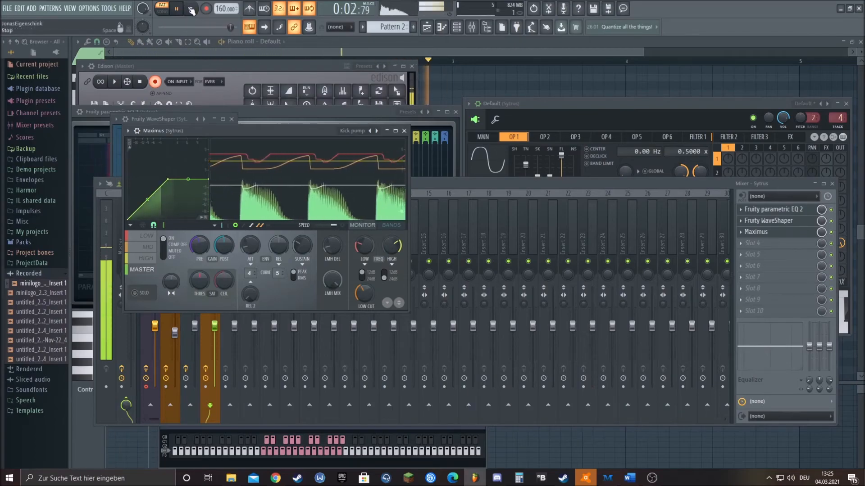
Compare the kick in Pattern 2 with Maximus bypassed and with Maximus enabled.
key("space")
left_click(708, 198)
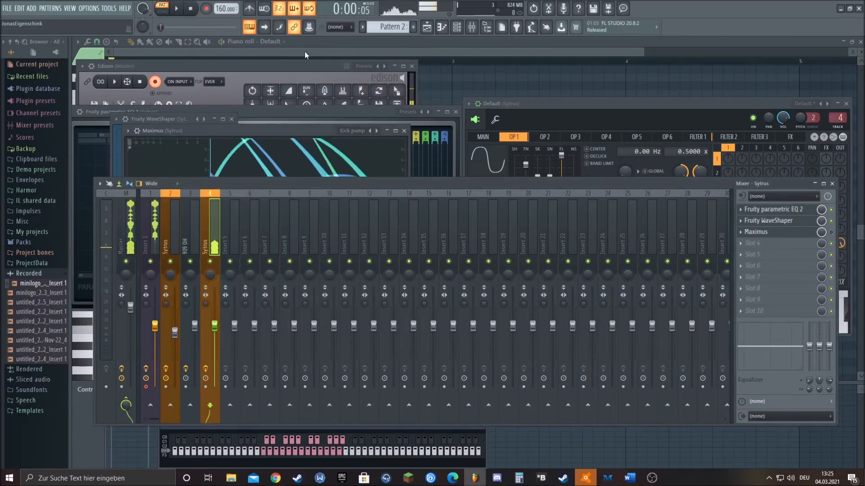
left_click(183, 7)
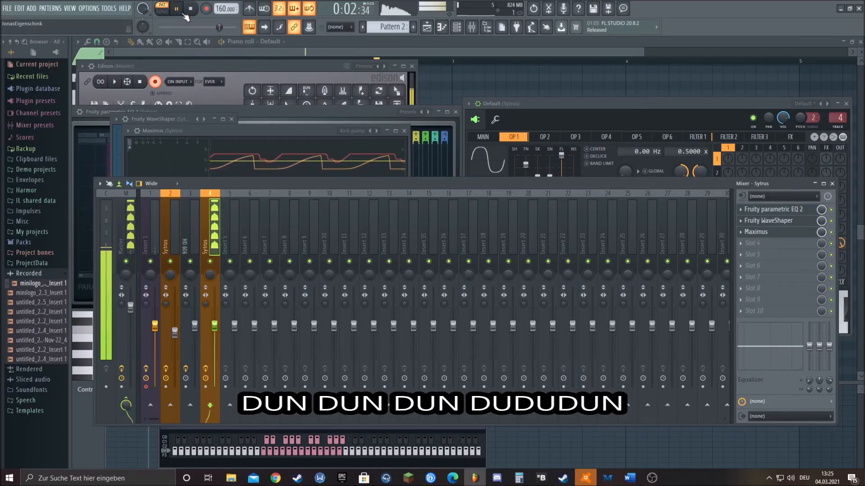
left_click(182, 13)
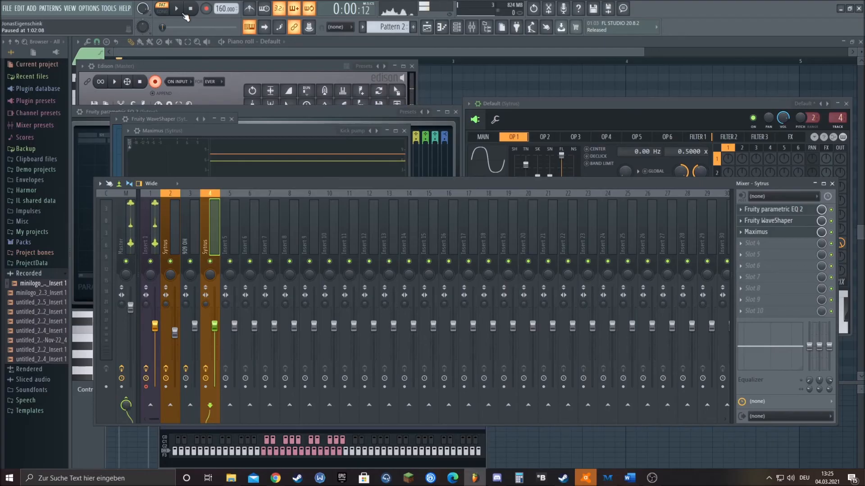
Load Fruity Reeverb 2 into effect slot 4 and adjust its low cut, decay time and wet level.
left_click(755, 246)
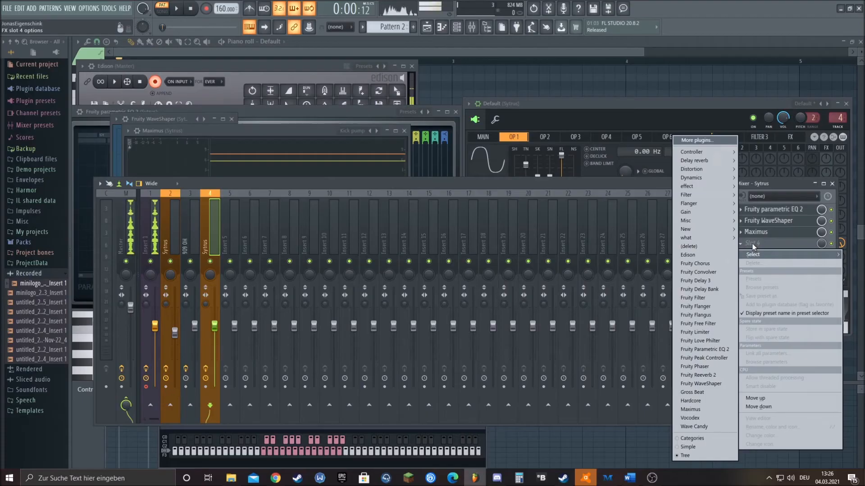
mouse_move(703, 160)
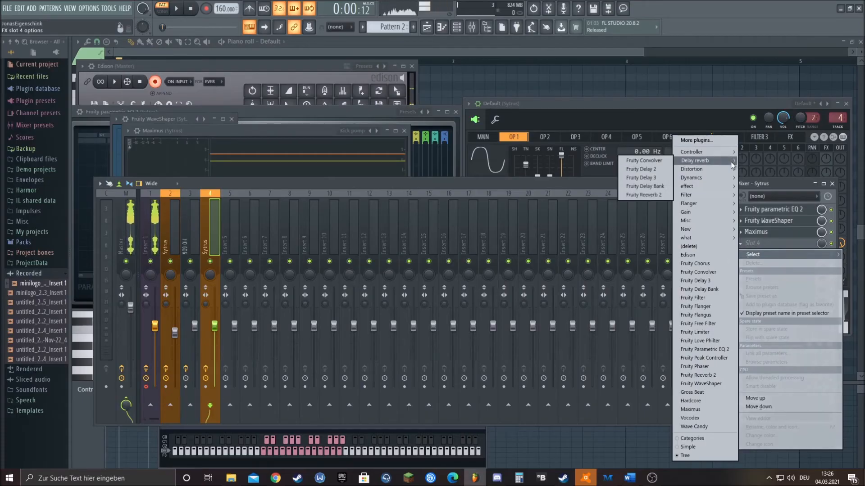
left_click(662, 196)
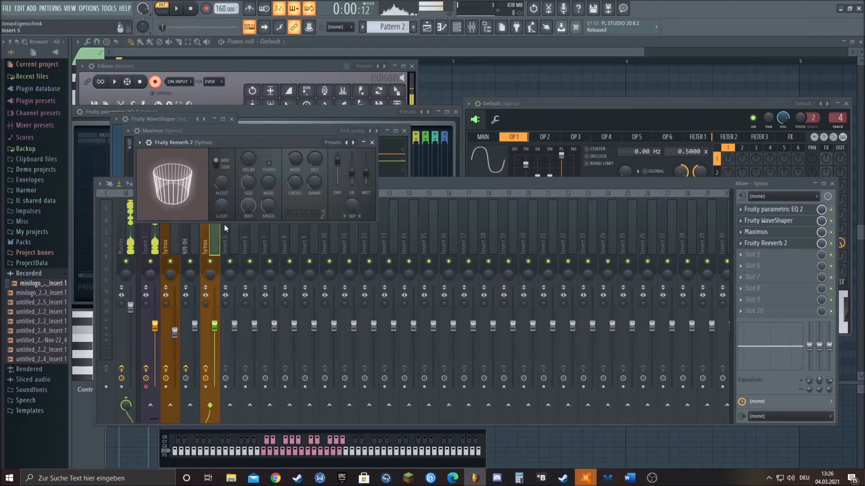
left_click_drag(221, 206, 248, 178)
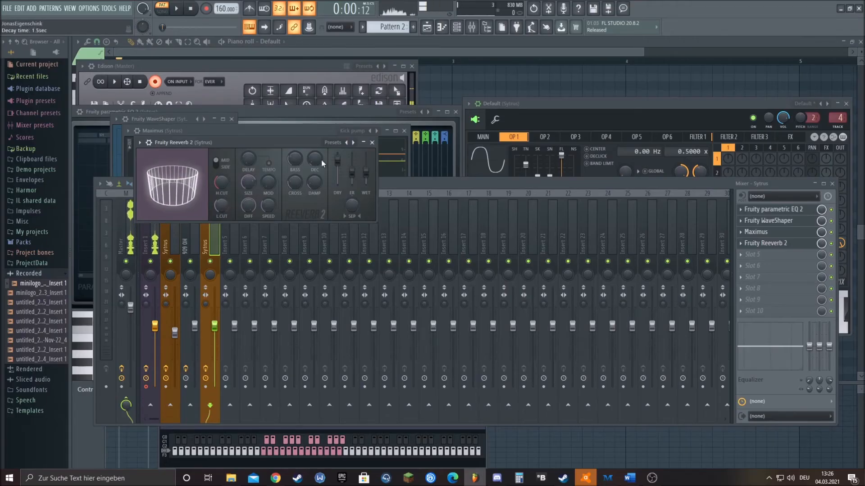
left_click_drag(315, 159, 314, 165)
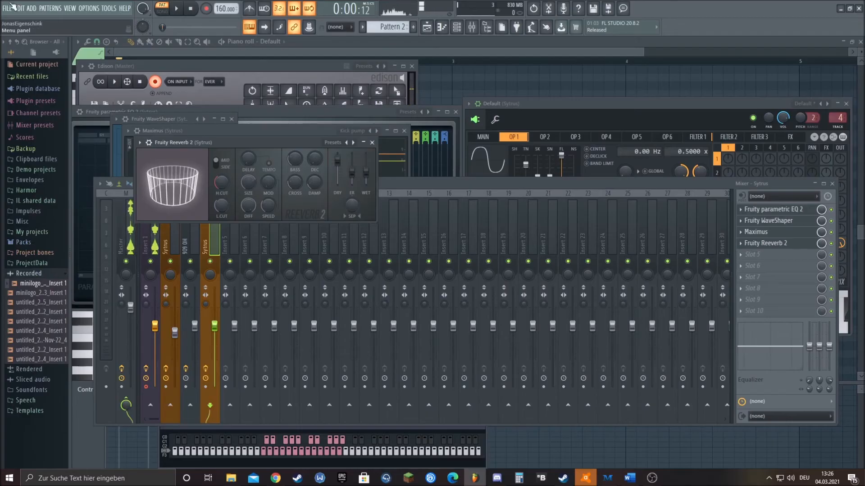
left_click_drag(366, 167, 366, 178)
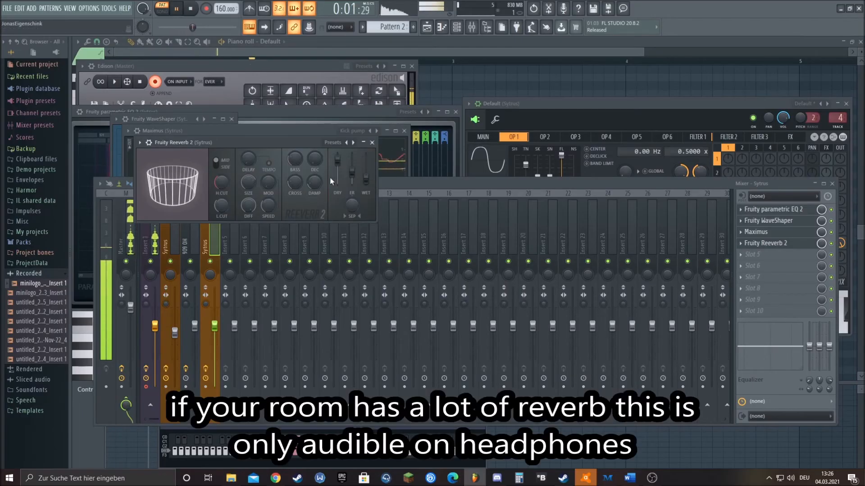
Lower the mix level of Fruity Reeverb 2 and compare Pattern 2 with the reverb enabled and bypassed.
left_click_drag(821, 243, 822, 248)
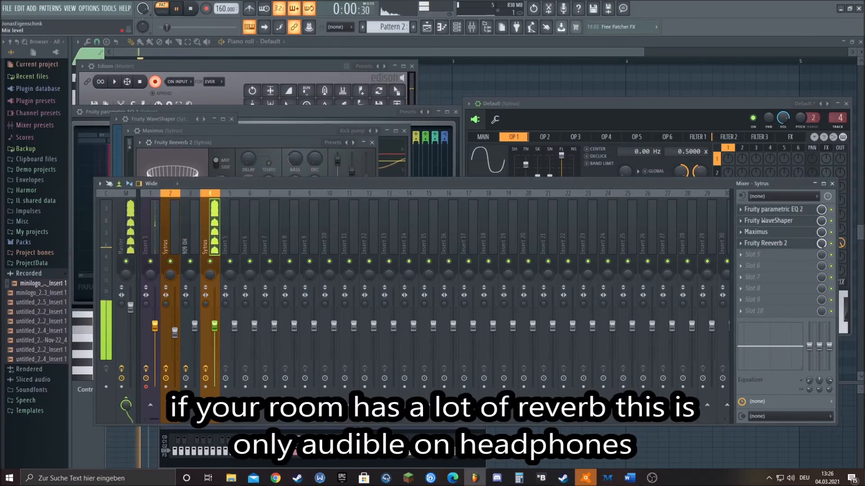
left_click(177, 9)
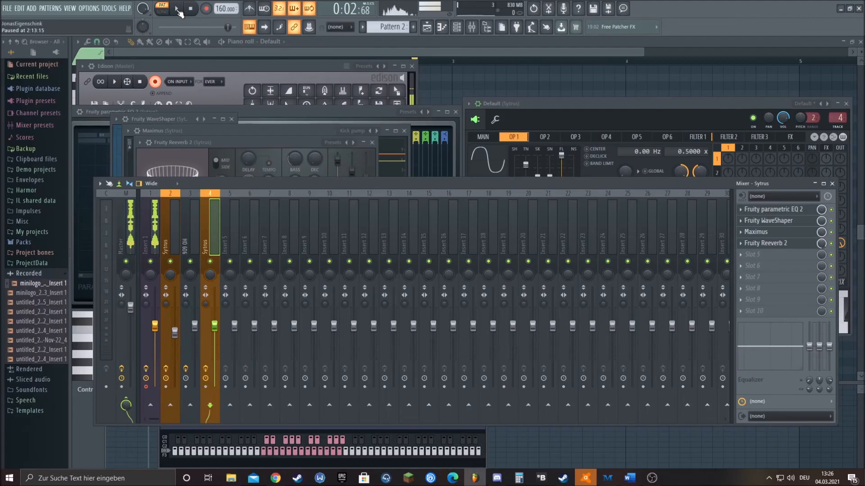
left_click(177, 9)
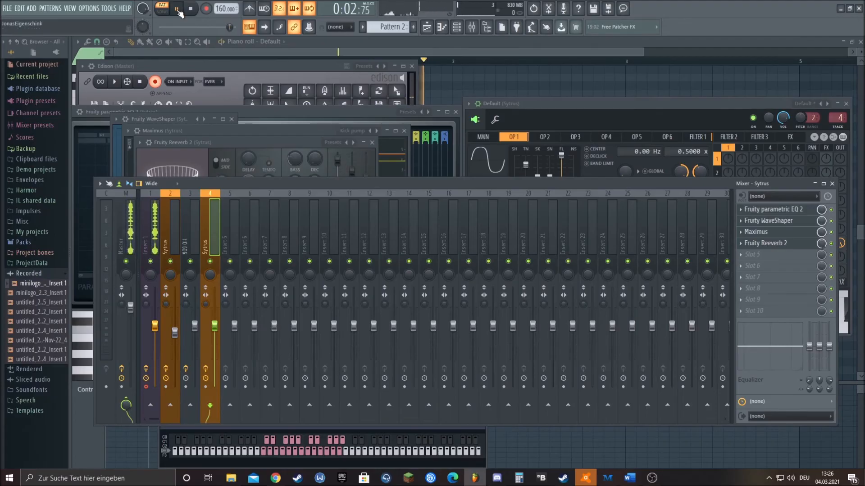
left_click(831, 243)
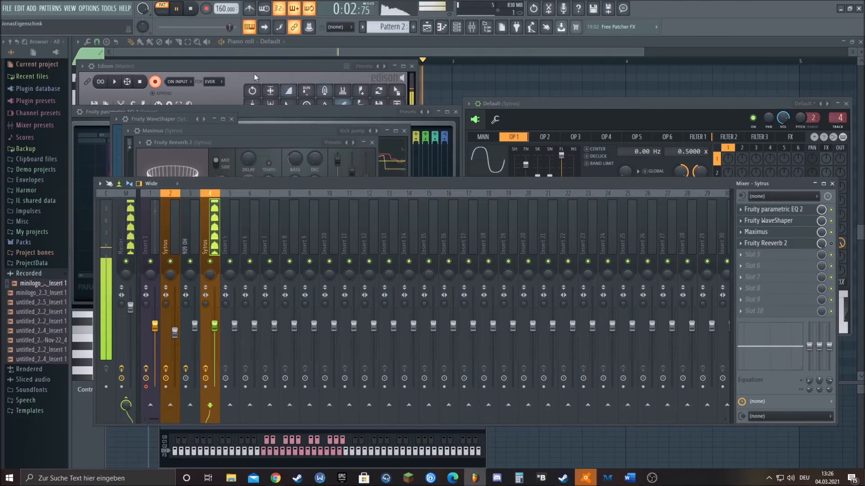
left_click(176, 9)
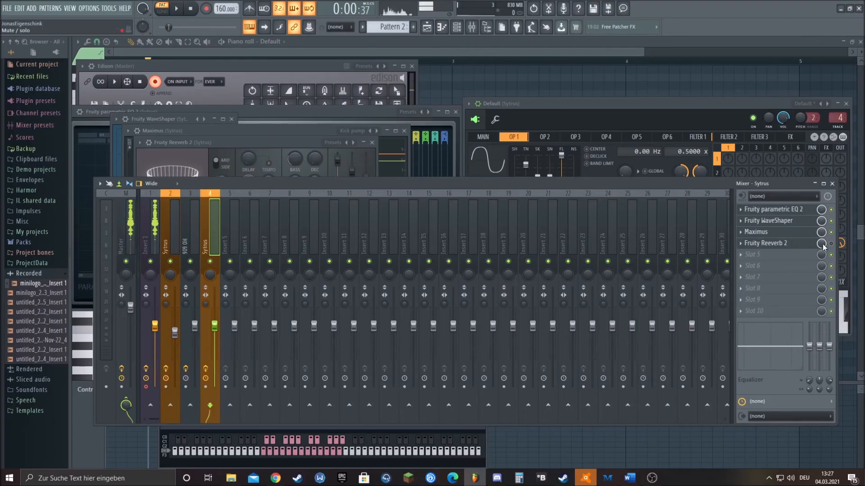
Delete Fruity Reeverb 2 from effect slot 4 of the Sytrus mixer track.
right_click(740, 244)
left_click(772, 263)
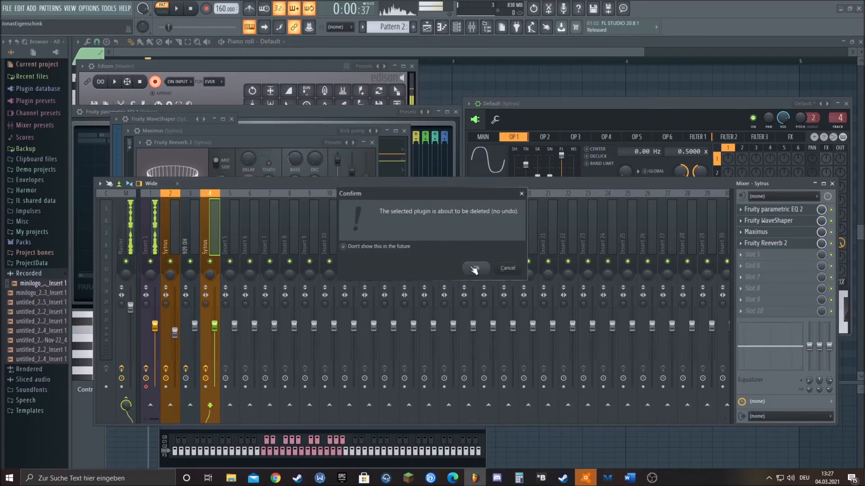
left_click(474, 268)
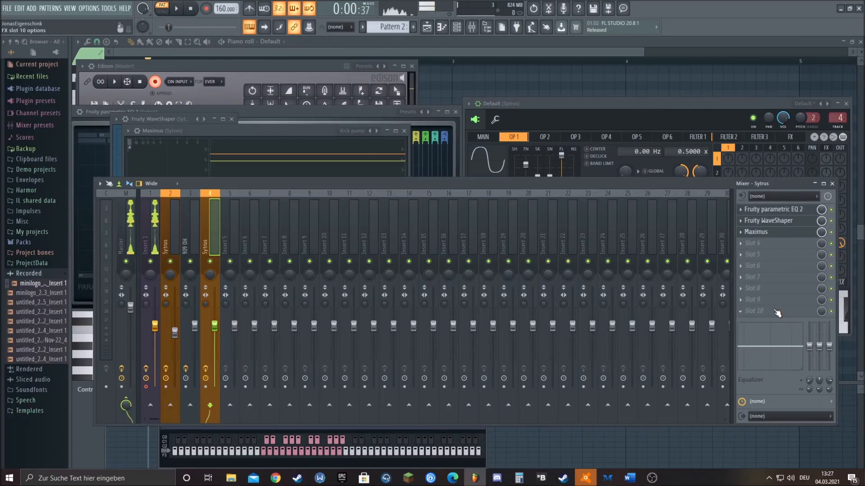
Lengthen operator 1's volume envelope and reshape it to decay to zero, rise to a second lower peak, and decay again.
left_click(590, 105)
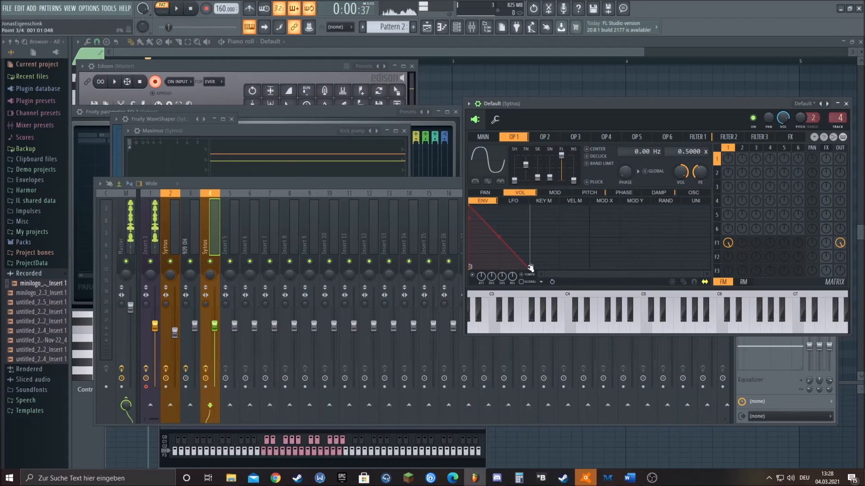
left_click_drag(532, 269, 590, 268)
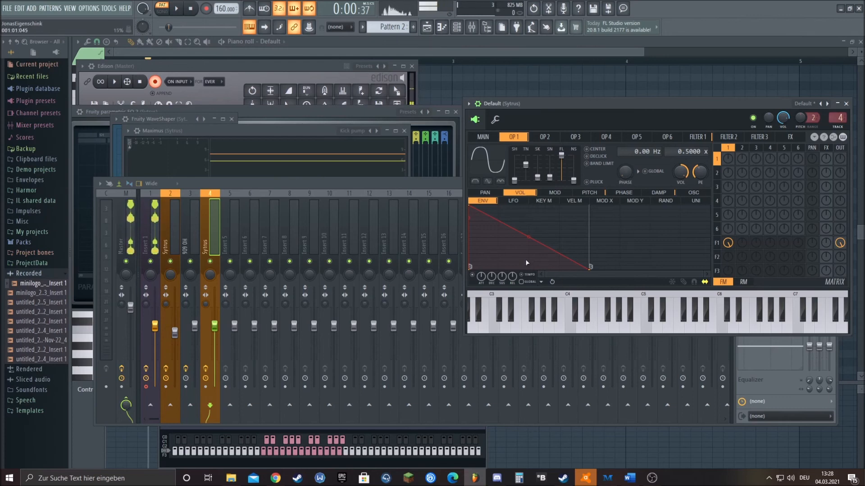
left_click_drag(529, 237, 523, 273)
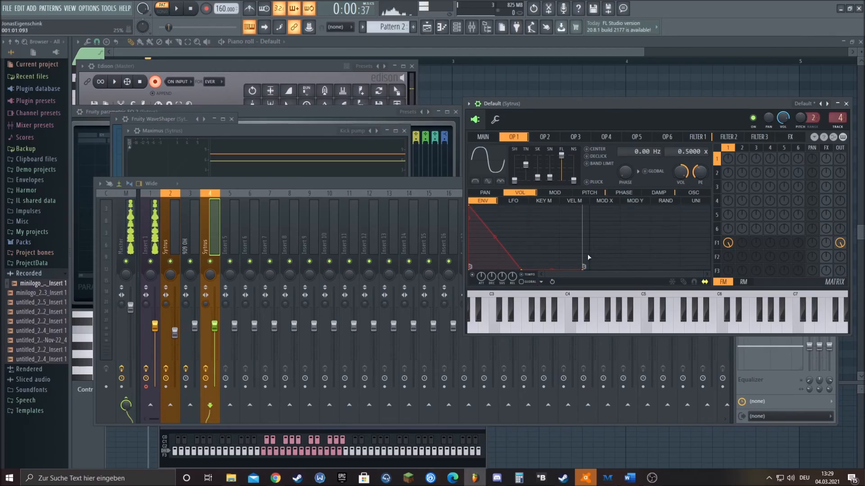
right_click(531, 234)
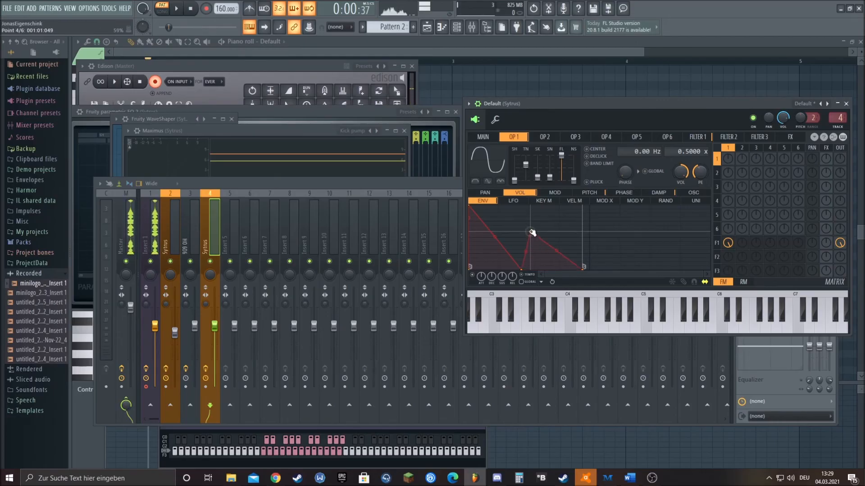
left_click_drag(532, 232, 531, 235)
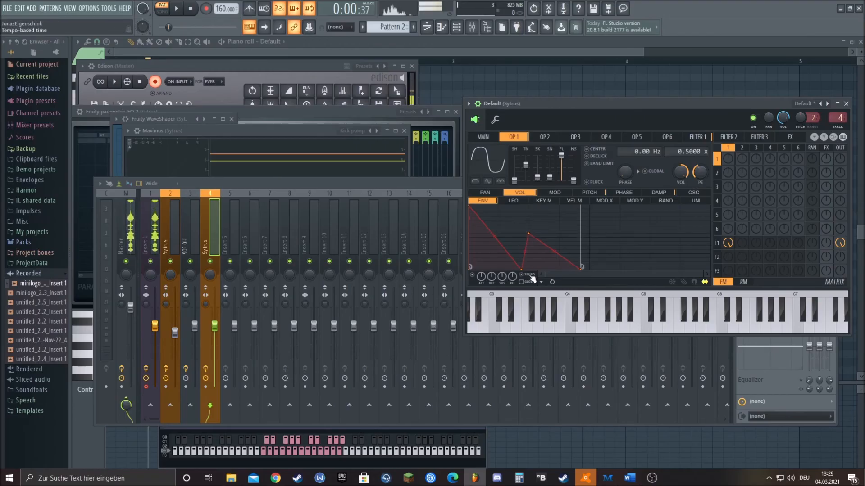
Raise the second peak of operator 1's volume envelope while auditioning it with Pattern 2.
left_click(643, 324)
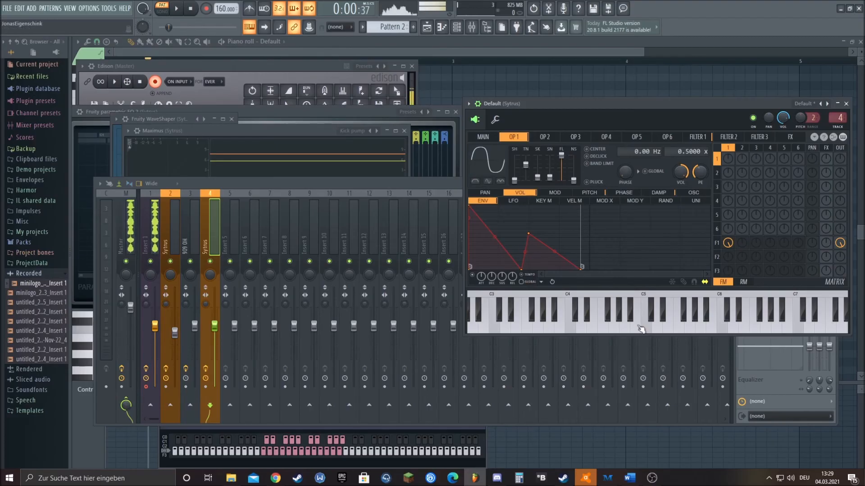
left_click(176, 9)
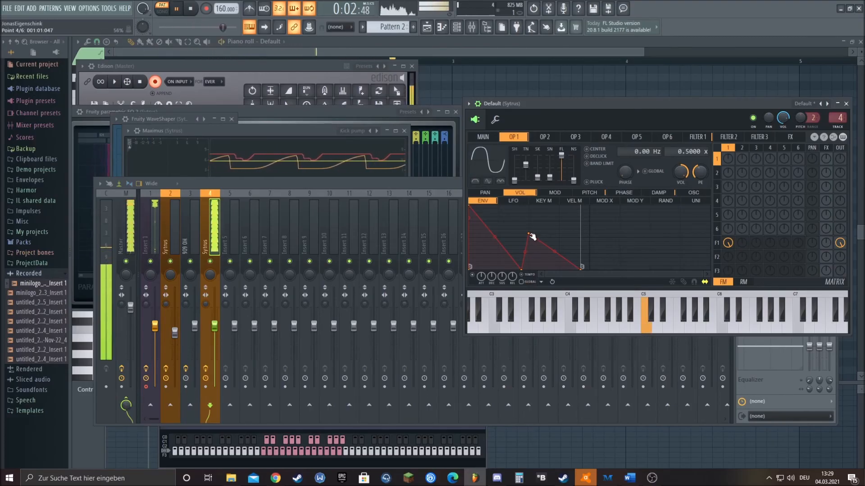
left_click_drag(528, 234, 528, 222)
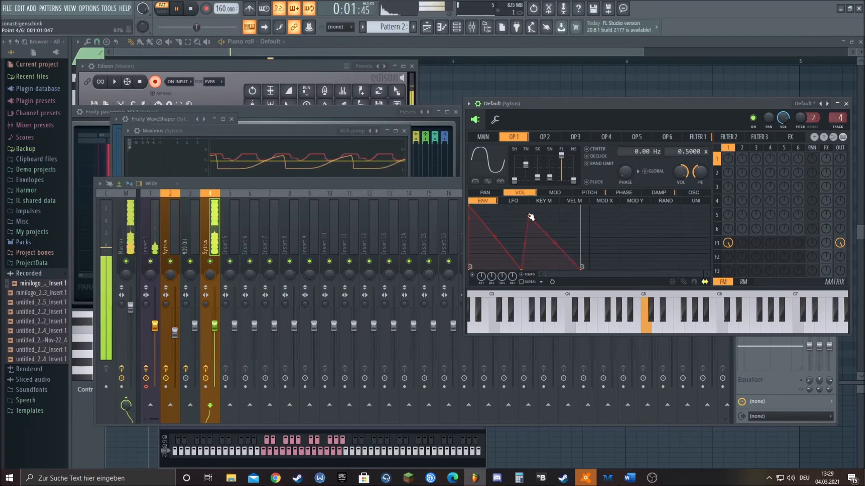
key("space")
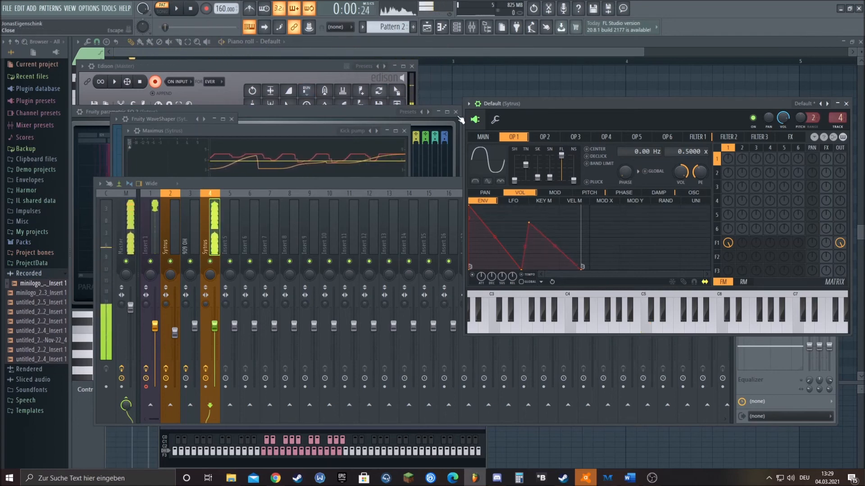
Raise the end point of Filter 1's cutoff envelope to about -28% while checking it with Pattern 2.
left_click(697, 137)
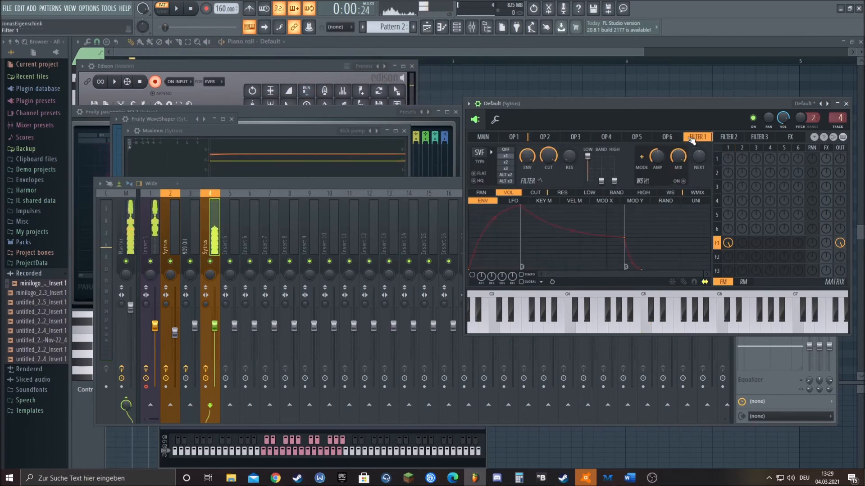
left_click(535, 192)
left_click_drag(541, 269, 536, 251)
key("space")
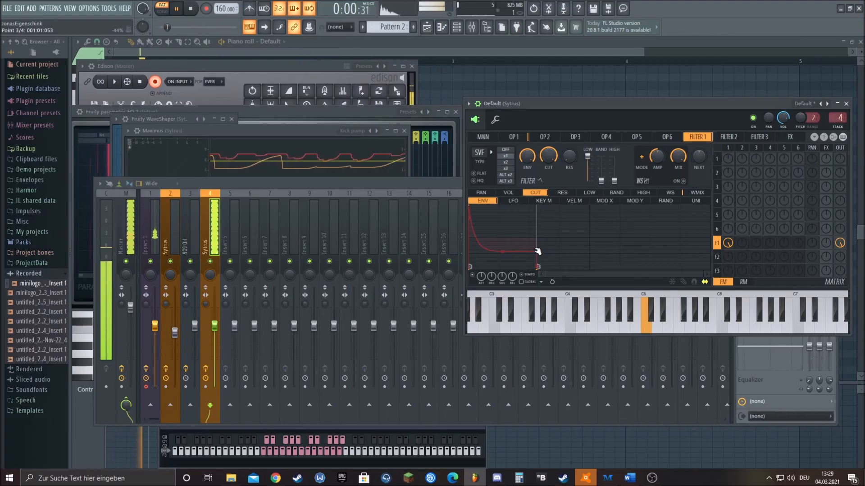
left_click_drag(537, 251, 538, 247)
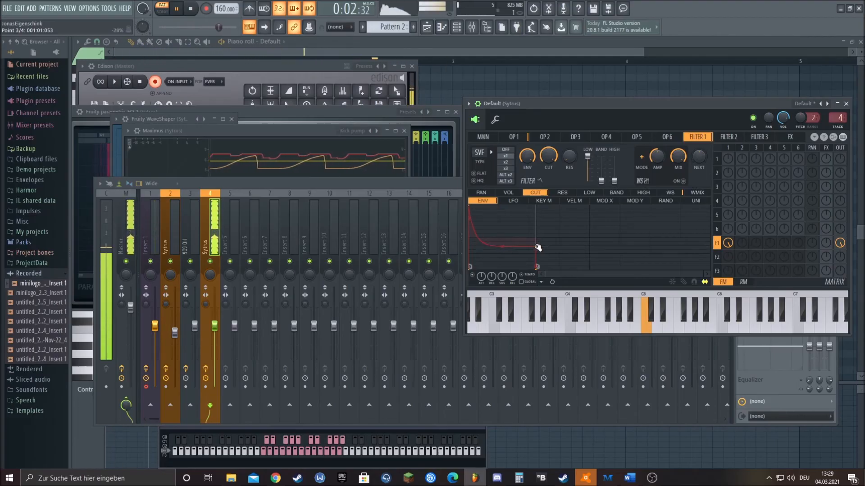
left_click(177, 11)
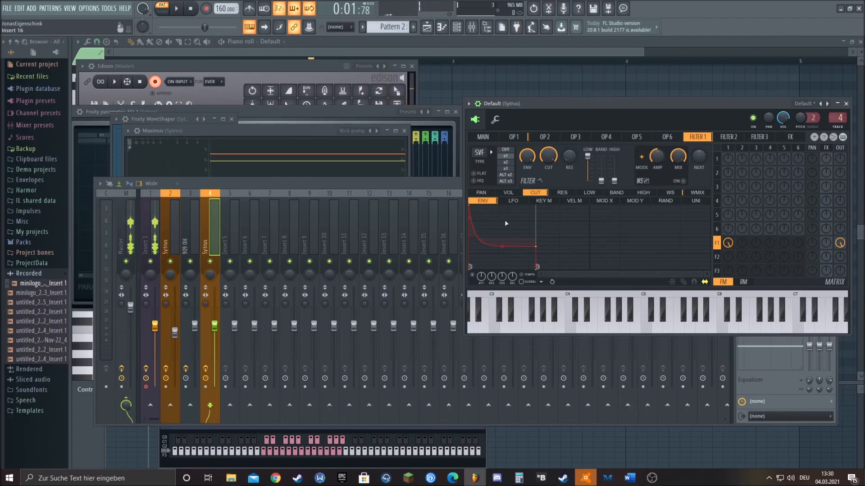
Clone the Default Sytrus channel in the Channel rack and reposition the rack window over the mixer.
left_click(513, 137)
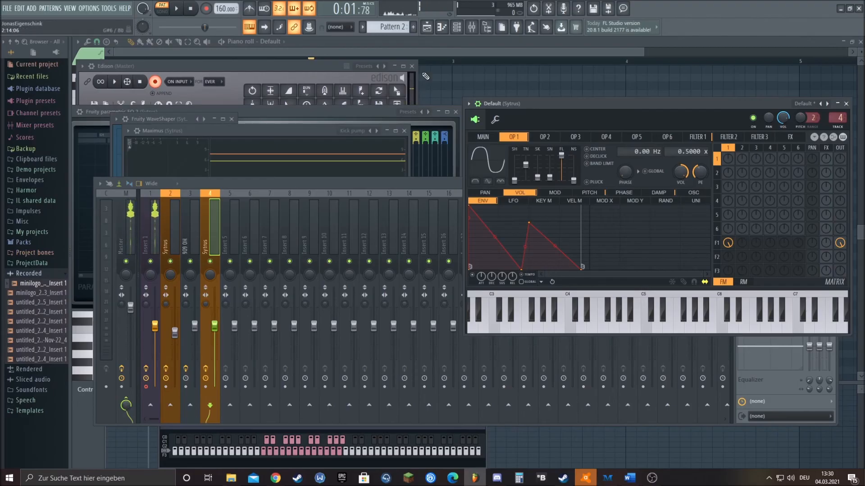
left_click(456, 27)
scroll(380, 207, "down", 1)
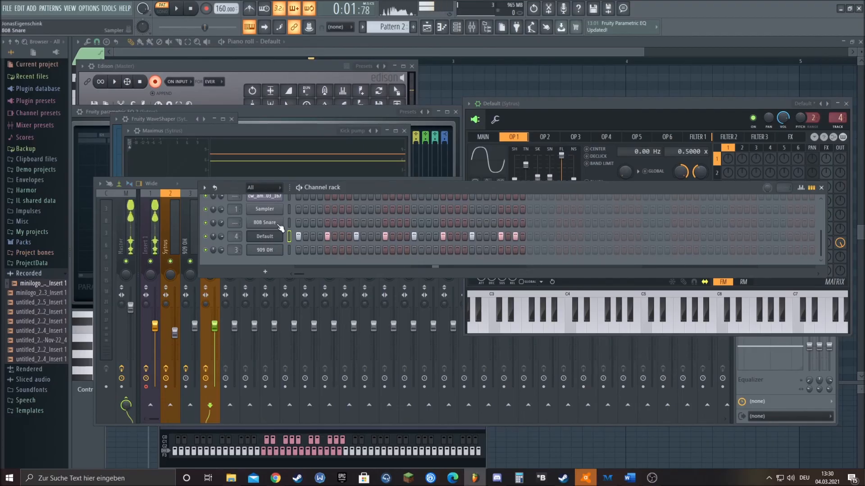
right_click(270, 237)
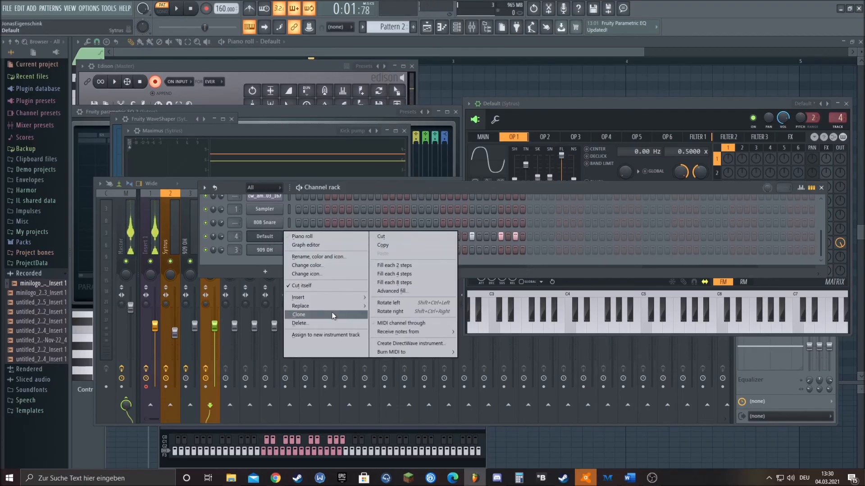
left_click(332, 315)
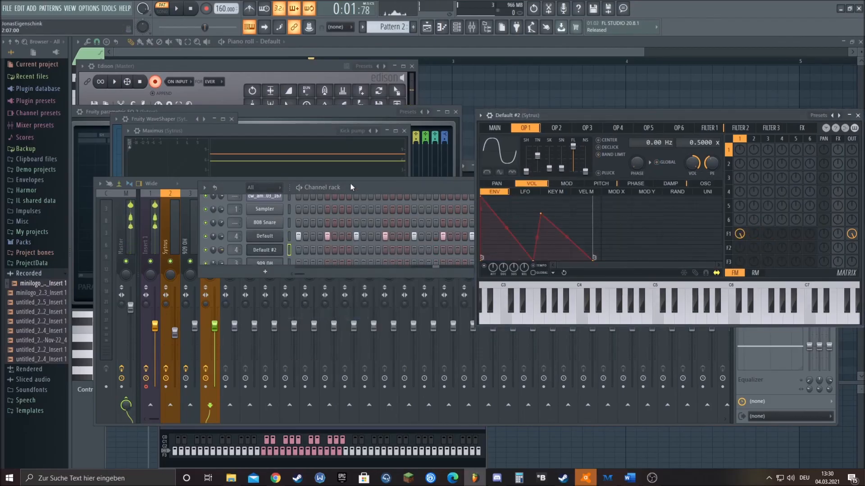
left_click_drag(355, 184, 315, 171)
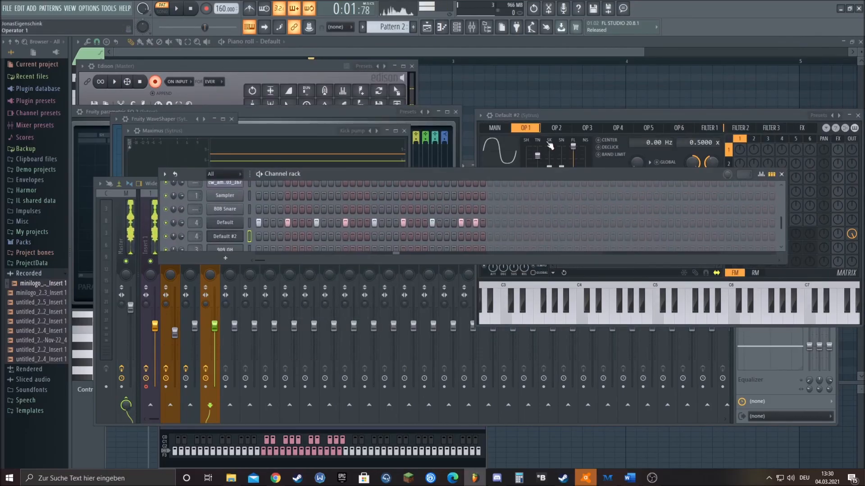
left_click_drag(540, 174, 582, 240)
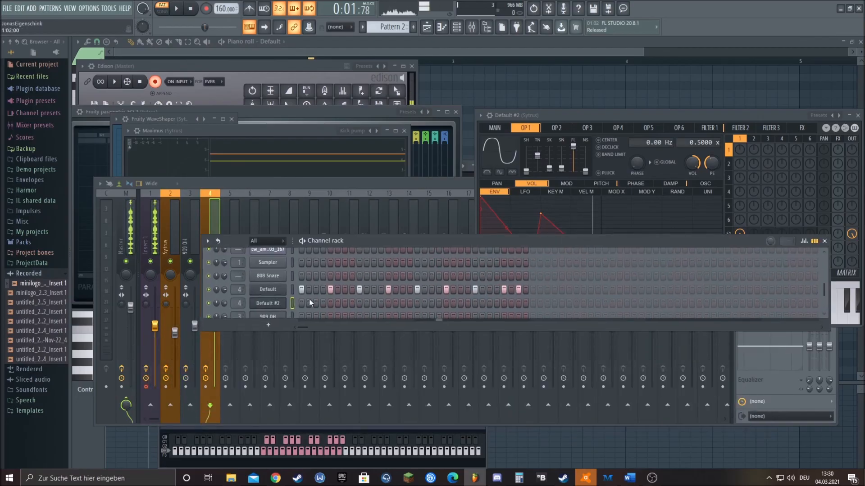
Give the Default #2 channel the same step pattern as Default and route it to mixer track 5.
right_click(261, 301)
left_click(379, 340)
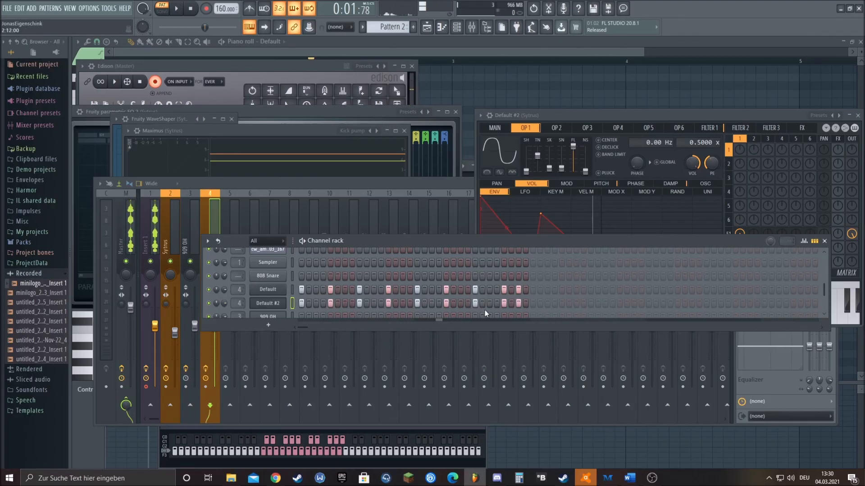
left_click(282, 306)
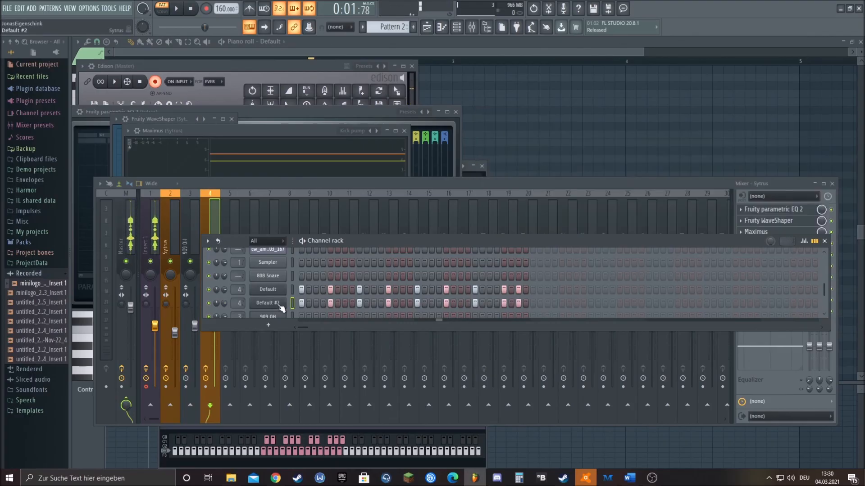
left_click(490, 116)
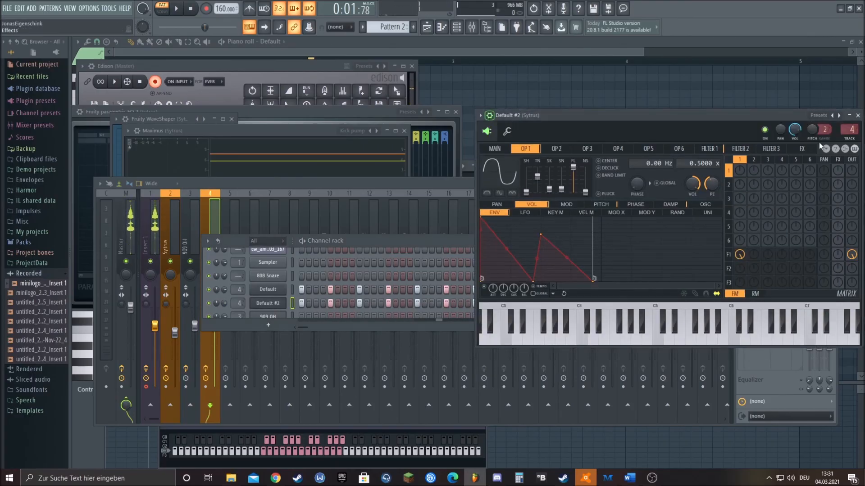
left_click(850, 138)
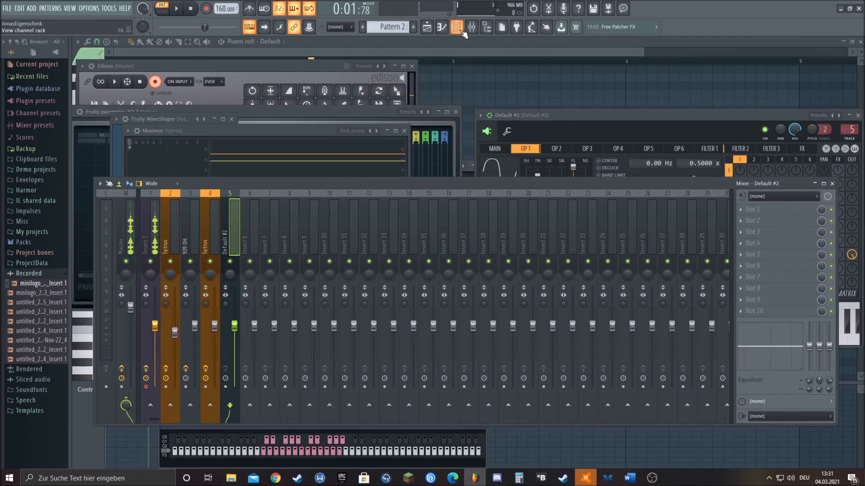
Rename mixer track 4 as KICK and colour it blue.
left_click(214, 233)
right_click(215, 234)
left_click(253, 202)
type("KlCK")
left_click(247, 195)
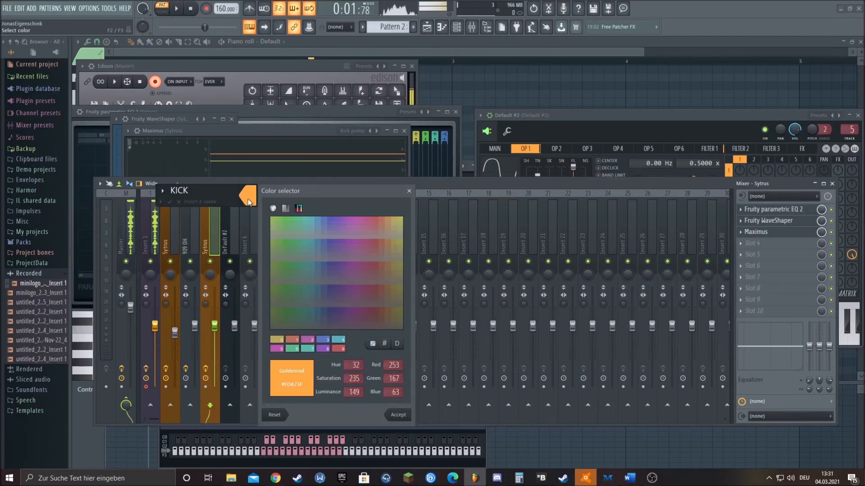
left_click(333, 223)
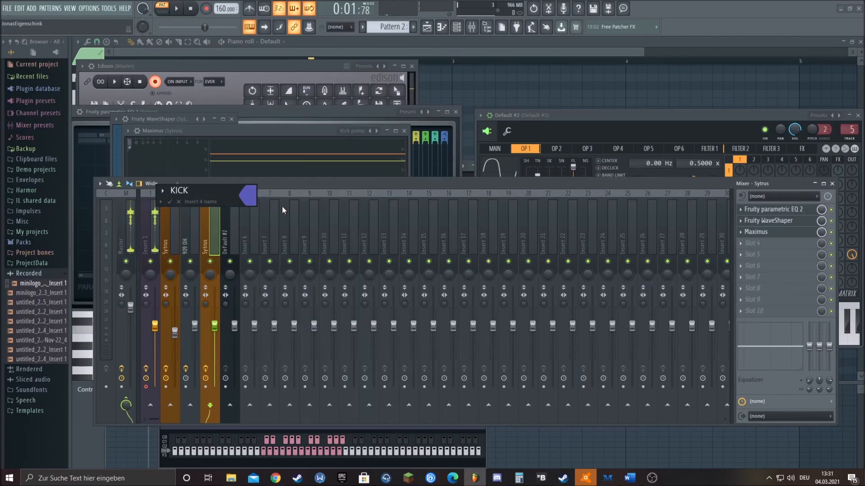
key("Return")
Rename mixer track 5 as BASS and colour it red.
right_click(237, 204)
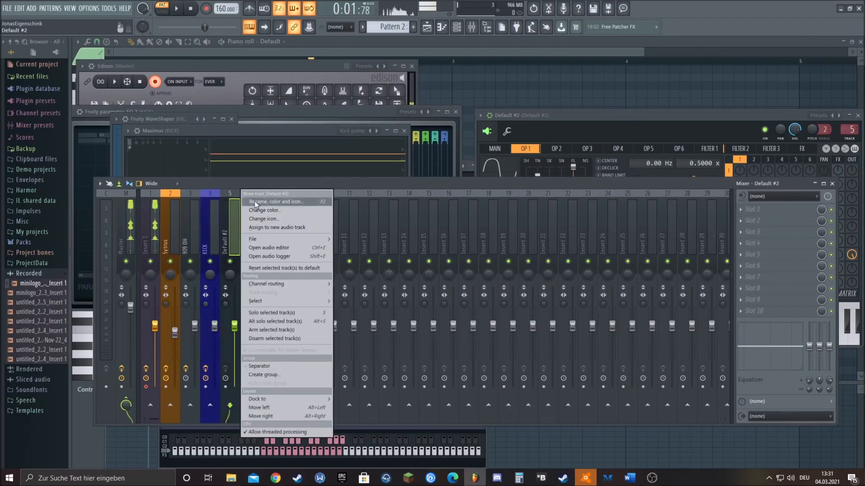
left_click(253, 201)
type("BASS")
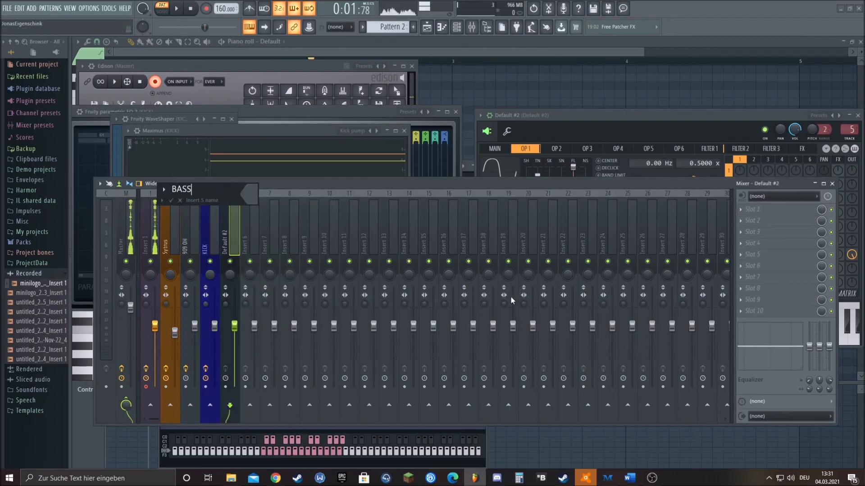
left_click(255, 195)
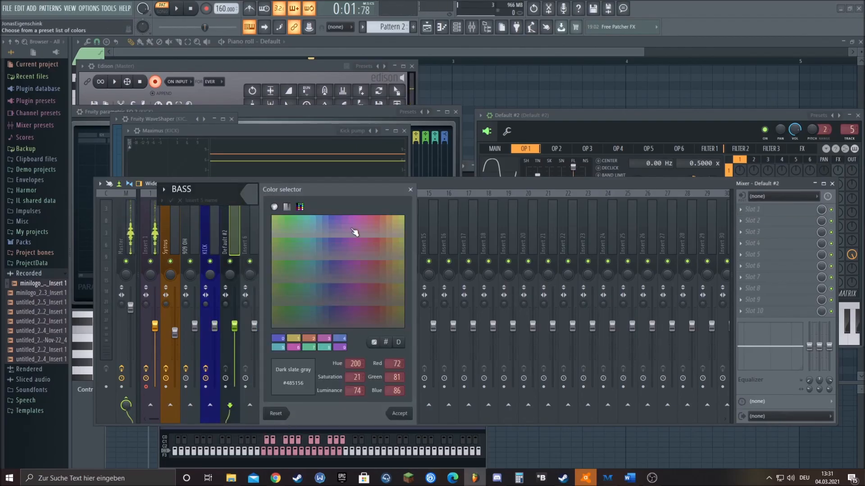
left_click(383, 222)
left_click(406, 417)
key("Return")
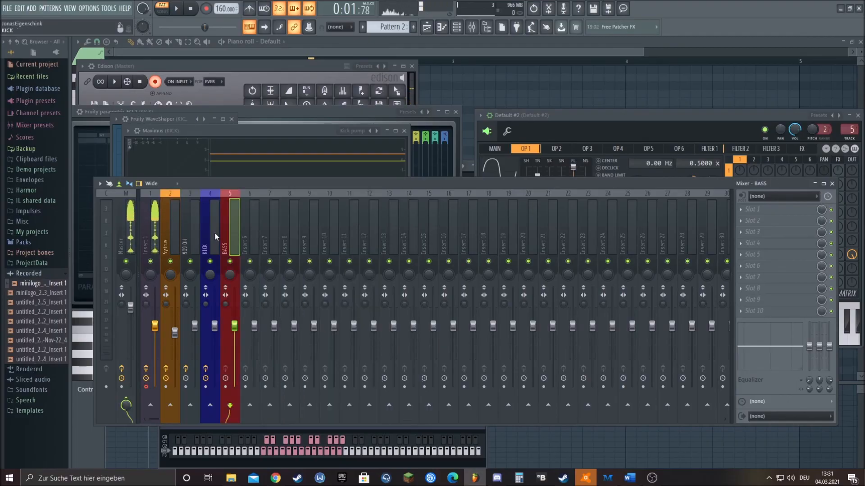
Flatten the second peak of the Default channel's operator 1 volume envelope to zero and audition that channel soloed.
left_click(628, 123)
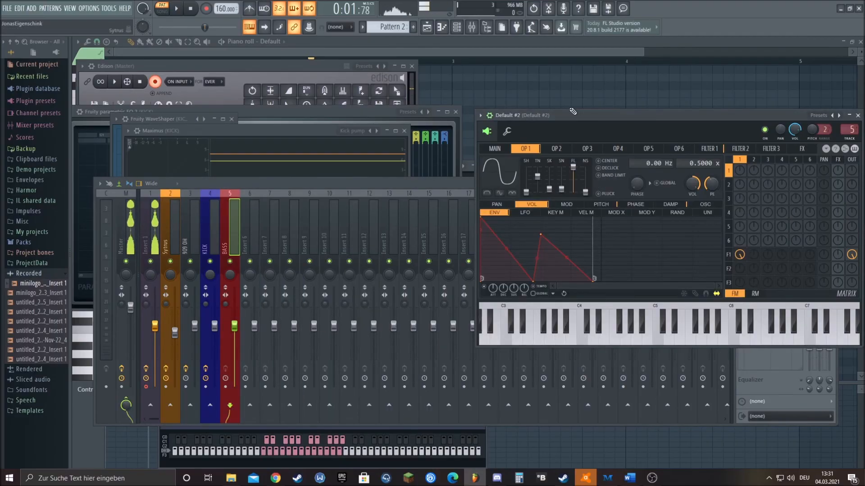
left_click(456, 27)
left_click(268, 289)
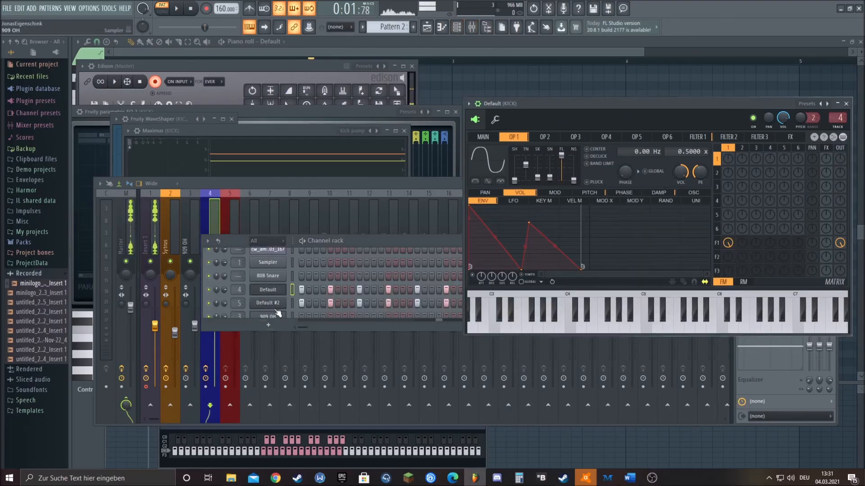
left_click_drag(532, 224, 533, 283)
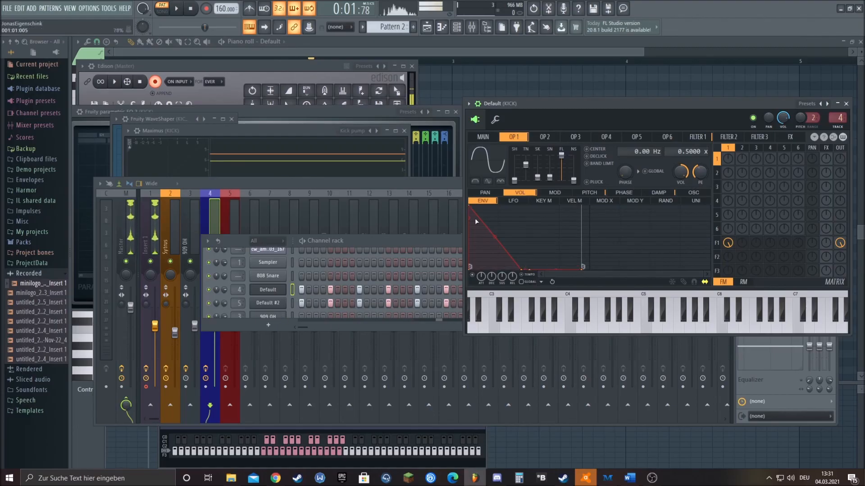
right_click(211, 288)
key("Escape")
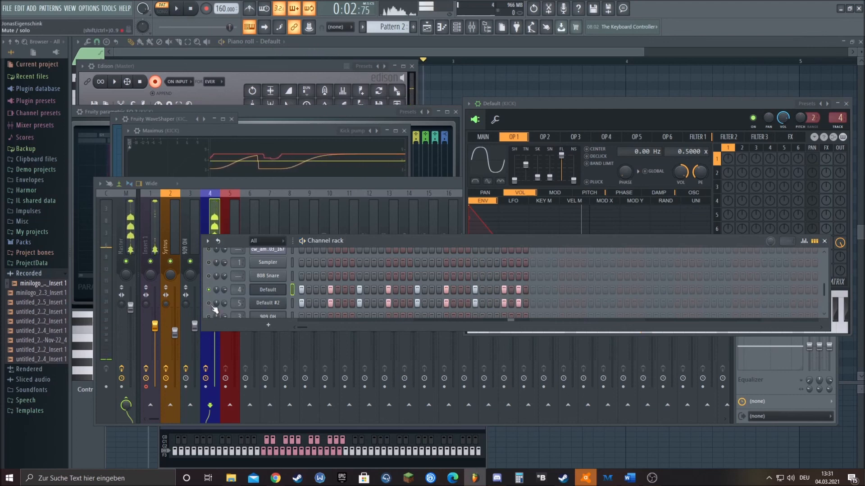
Lower the initial peak of Default #2's operator 1 volume envelope to zero, keeping only the second peak, and audition it soloed.
left_click(275, 302)
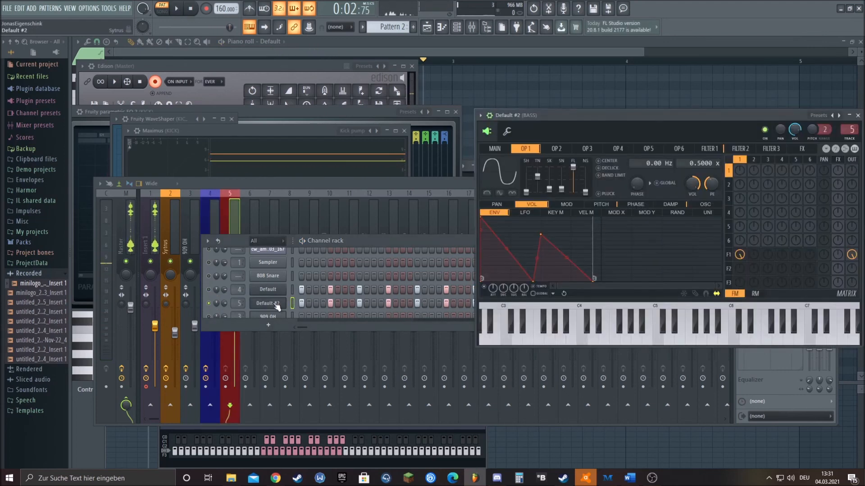
left_click_drag(480, 219, 432, 330)
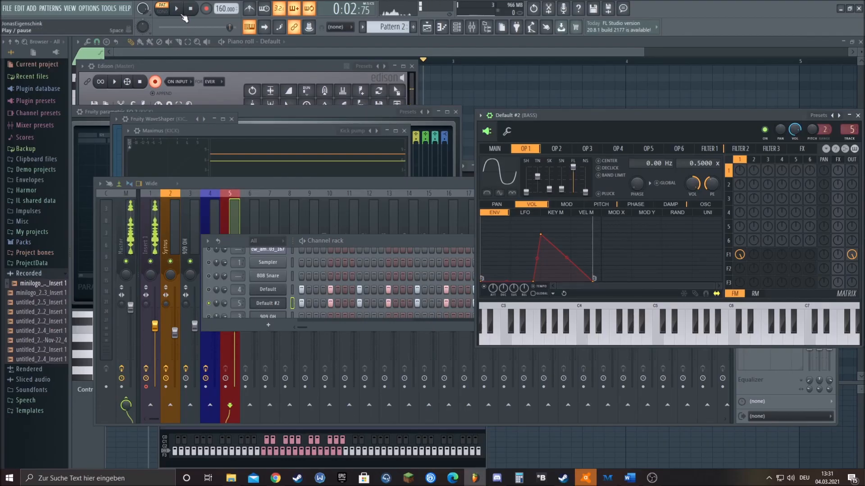
left_click(193, 27)
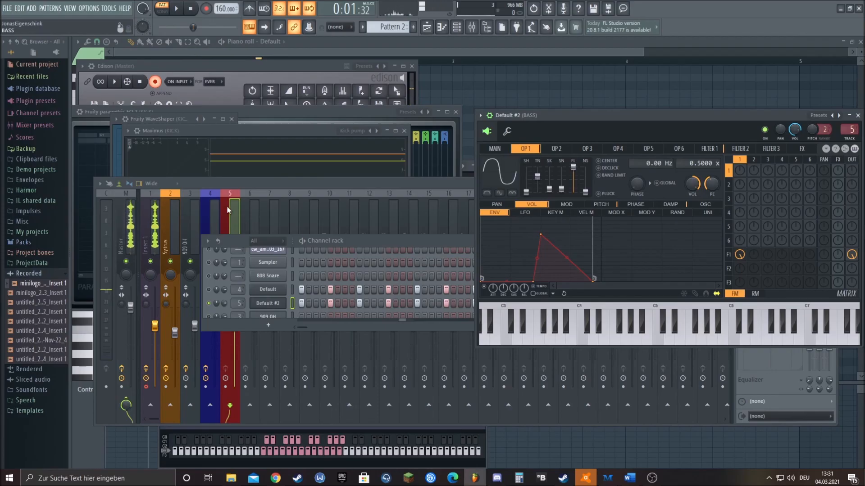
Load Fruity Parametric EQ 2 into the first effect slot of the BASS mixer track.
left_click(210, 205)
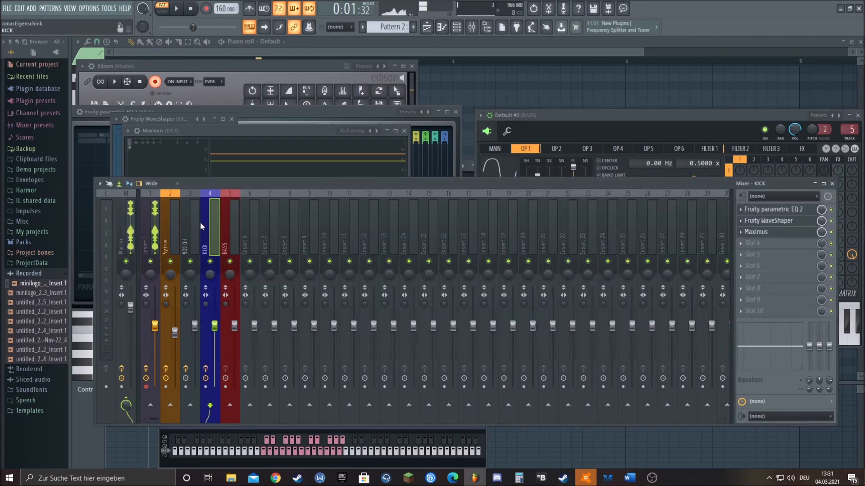
left_click(233, 229)
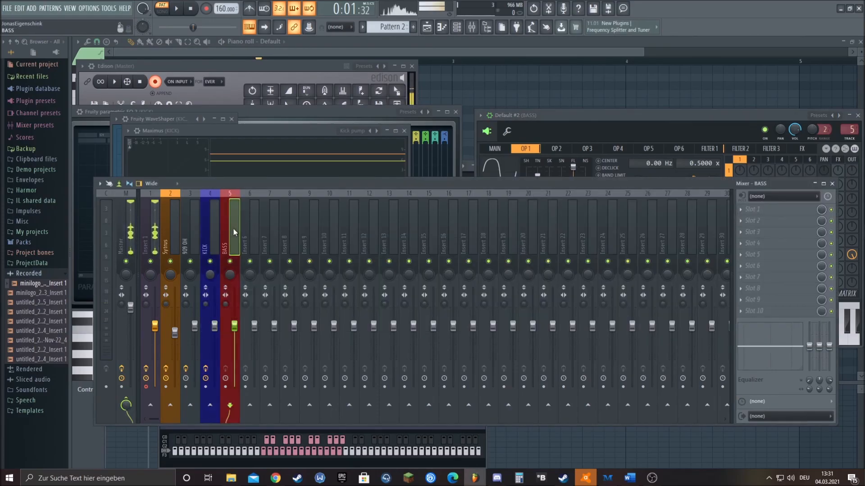
left_click(759, 209)
mouse_move(765, 221)
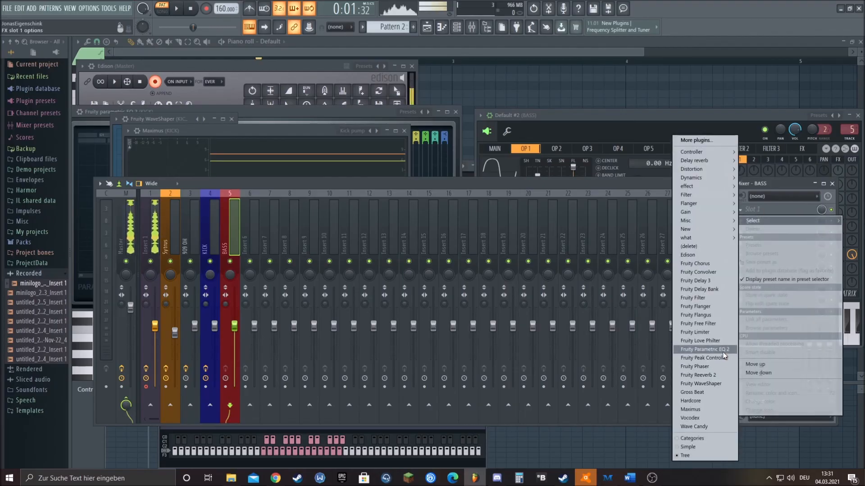
left_click(707, 350)
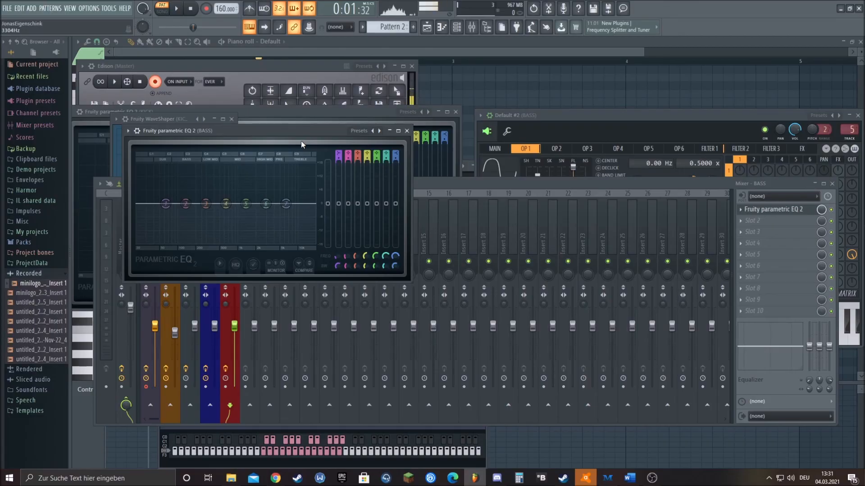
Try the absolute and half waveform options on Default #2's operator 1 during playback, and set its sine shape to about 53%.
left_click(602, 131)
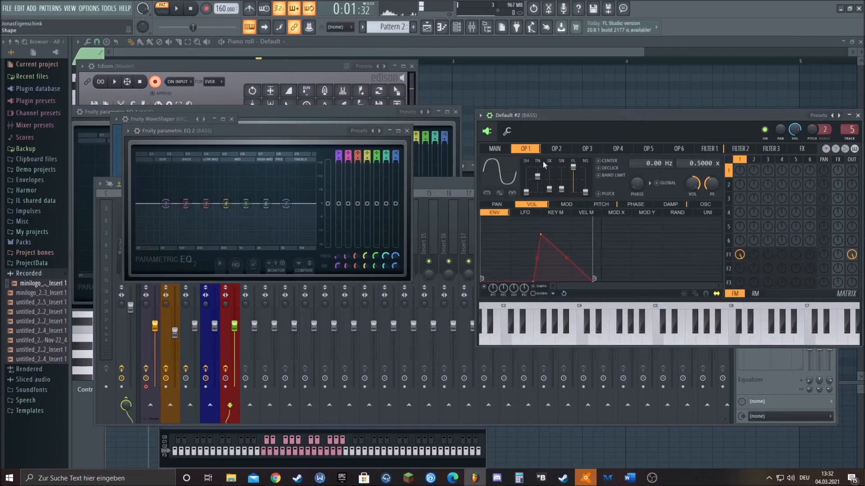
left_click(182, 9)
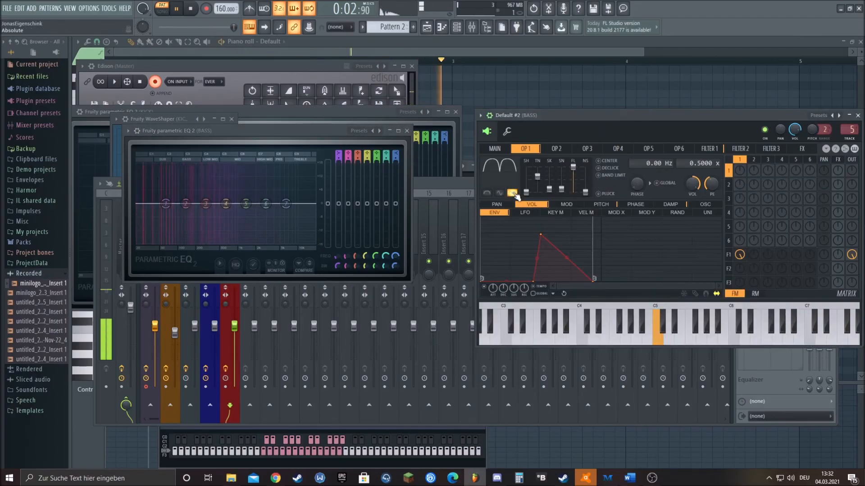
left_click(499, 194)
left_click(499, 193)
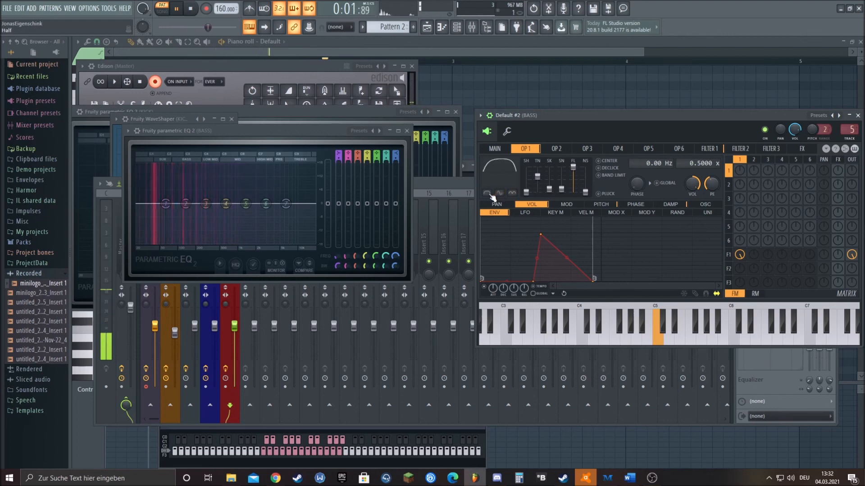
mouse_move(549, 179)
left_mouse_down()
mouse_move(553, 190)
mouse_move(562, 179)
left_mouse_up()
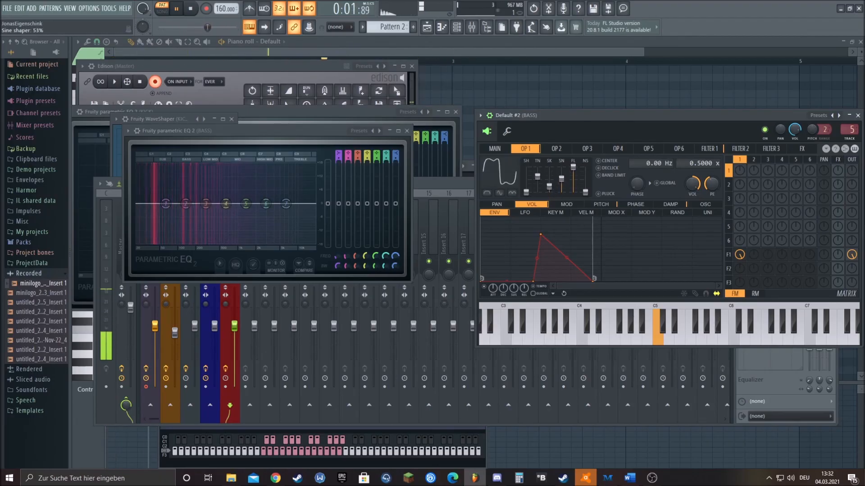
Unmute the Default channel in the Channel rack and listen to it together with Default #2.
key("F6")
left_click(209, 290)
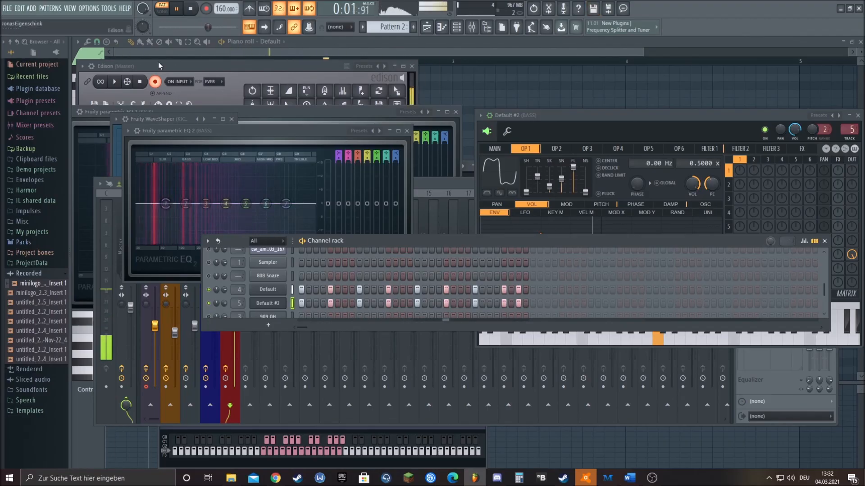
left_click(179, 9)
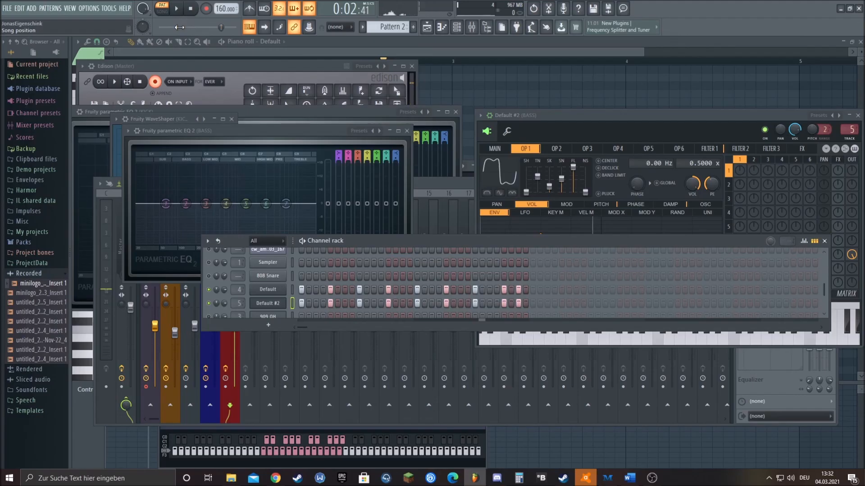
left_click(452, 183)
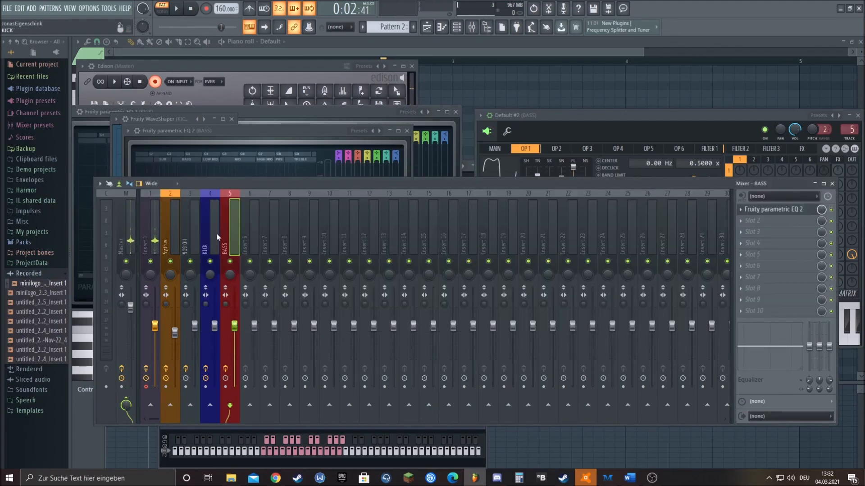
left_click(253, 225)
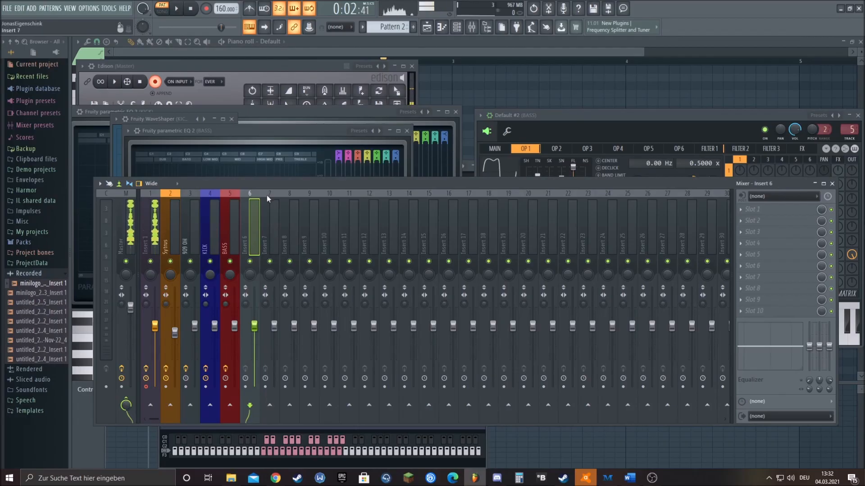
left_click(226, 222)
left_click(215, 222)
left_click(228, 206)
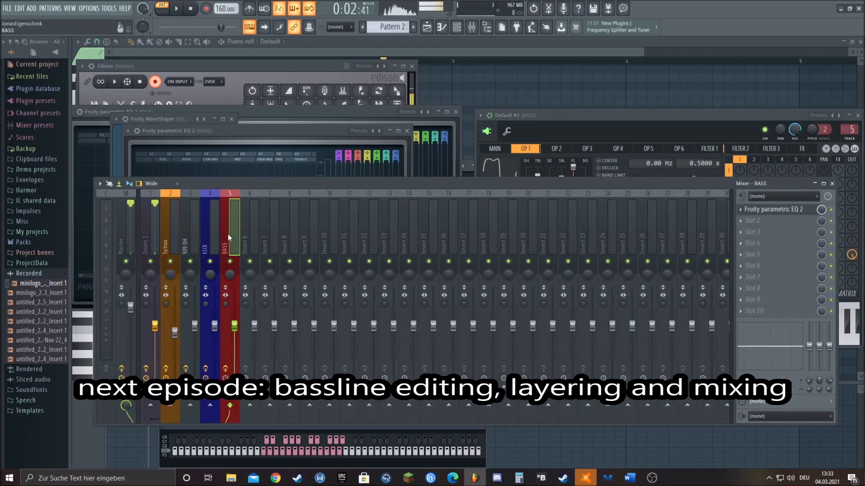
Open the Edison recorder loaded on the Master mixer track.
left_click(130, 225)
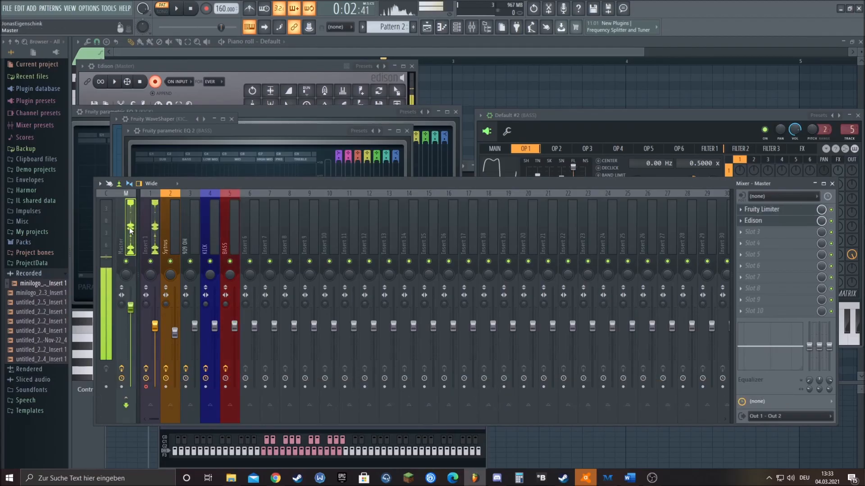
left_click(766, 221)
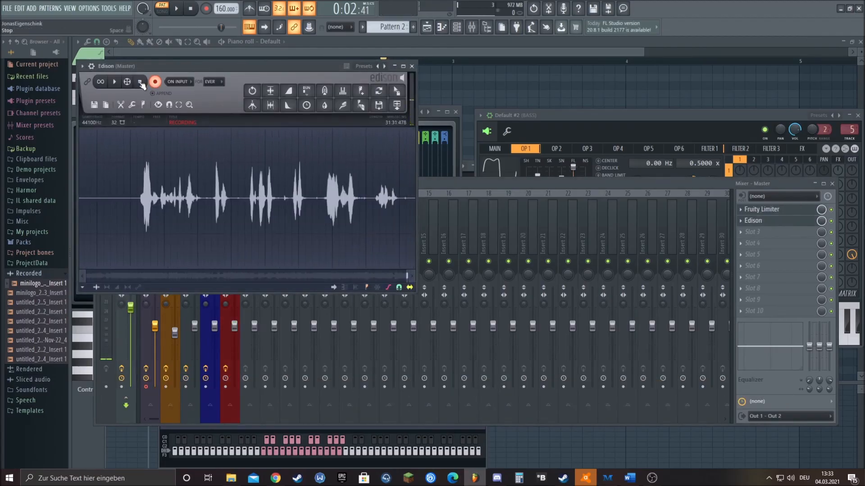